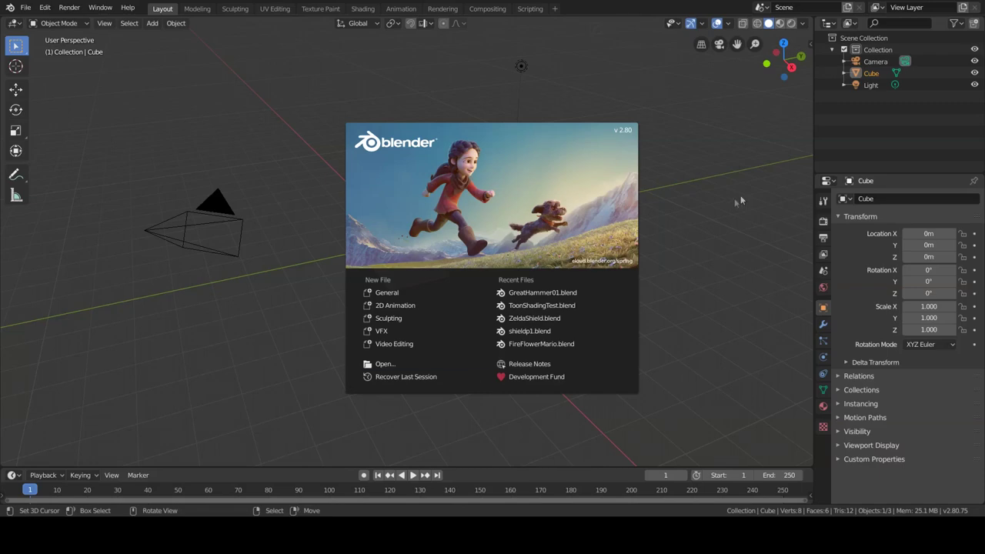
Step: Load the Dragonslayer sword blueprint as a reference image and reposition it in the scene
{"action": "key", "text": "shift+a"}
{"action": "left_click", "coordinate": [677, 336]}
{"action": "left_click", "coordinate": [34, 83]}
{"action": "double_click", "coordinate": [270, 106]}
{"action": "key", "text": "g"}
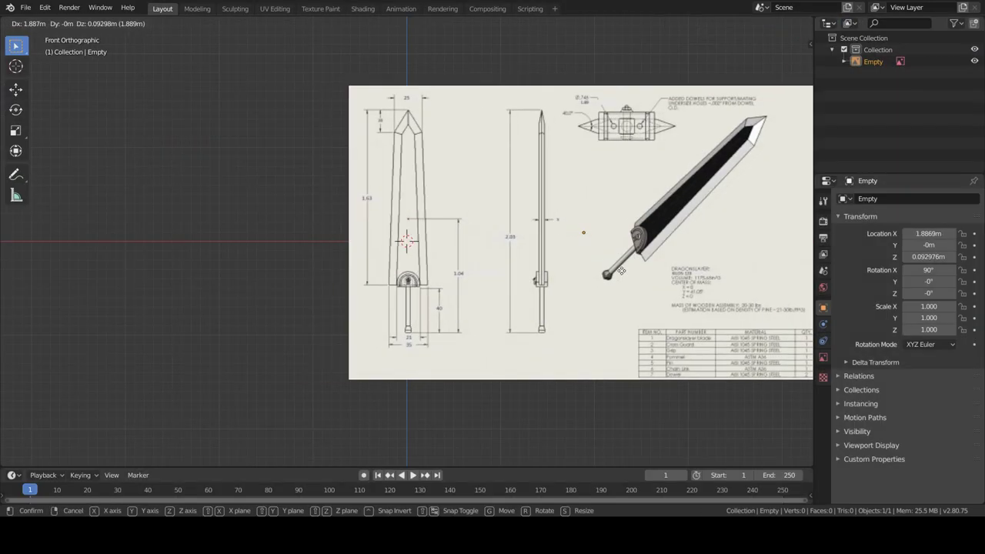
{"action": "left_click", "coordinate": [620, 271]}
Step: Add a plane mesh for the blade and enter Edit Mode on it
{"action": "scroll", "coordinate": [464, 143], "scroll_direction": "up", "scroll_amount": 3}
{"action": "key", "text": "shift+a"}
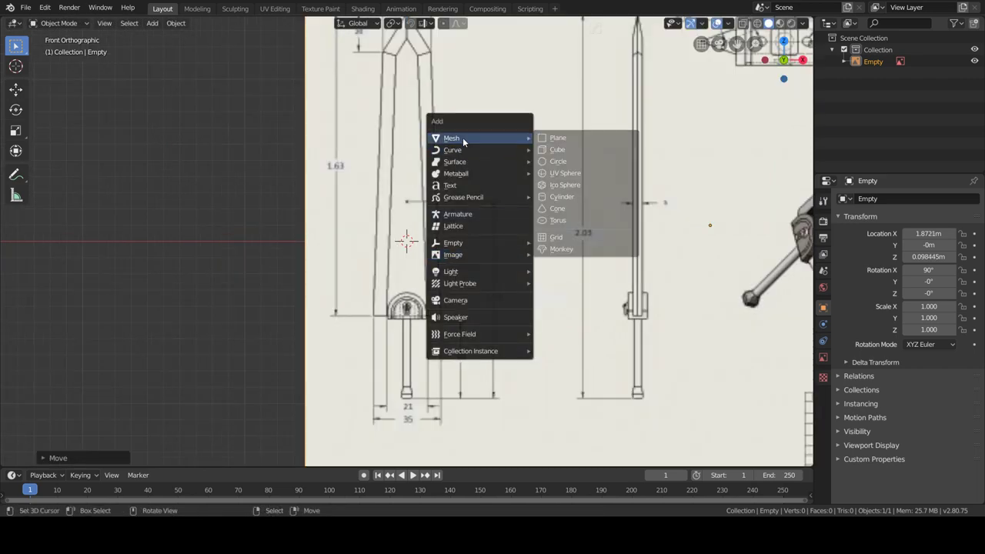
{"action": "left_click", "coordinate": [566, 138]}
{"action": "key", "text": "Tab"}
{"action": "mouse_move", "coordinate": [492, 323]}
{"action": "middle_mouse_down"}
{"action": "mouse_move", "coordinate": [531, 395]}
{"action": "mouse_move", "coordinate": [547, 374]}
{"action": "middle_mouse_up"}
Step: Reduce the plane to a single edge and place its vertex at the blade base in front view
{"action": "key", "text": "x"}
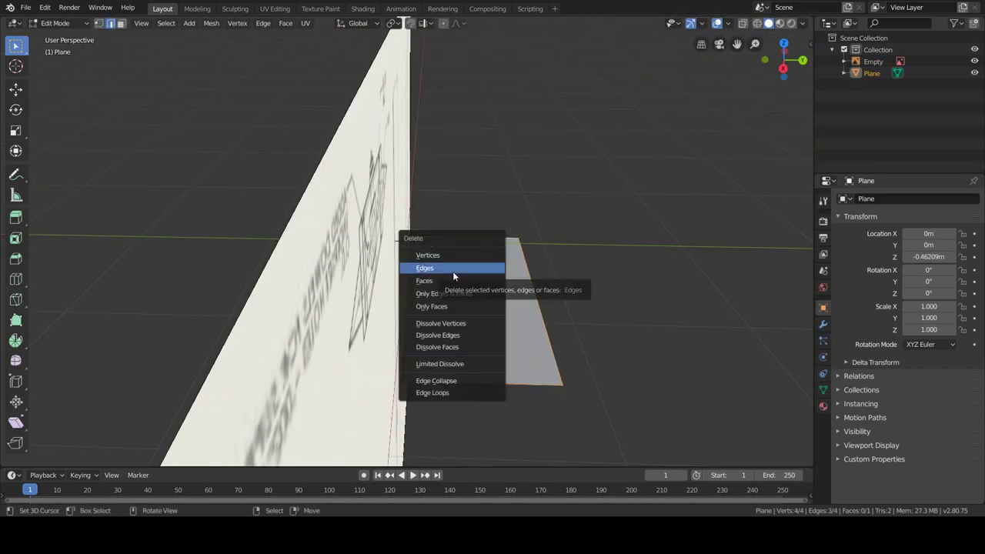
{"action": "left_click", "coordinate": [452, 270]}
{"action": "key", "text": "KP_1"}
{"action": "scroll", "coordinate": [477, 300], "scroll_direction": "up", "scroll_amount": 3}
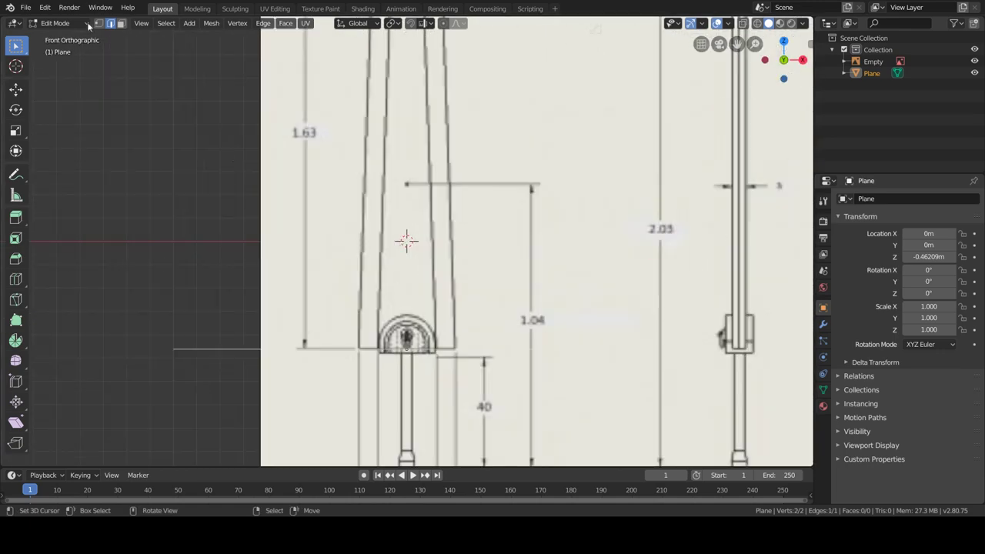
{"action": "left_click", "coordinate": [214, 331]}
{"action": "key", "text": "g"}
{"action": "left_click", "coordinate": [440, 353]}
{"action": "key", "text": "g"}
{"action": "left_click", "coordinate": [477, 366]}
Step: Extrude the base edge up along Z, enable X-ray, and narrow the top along X
{"action": "key", "text": "a"}
{"action": "key", "text": "e"}
{"action": "key", "text": "z"}
{"action": "scroll", "coordinate": [503, 219], "scroll_direction": "down", "scroll_amount": 2}
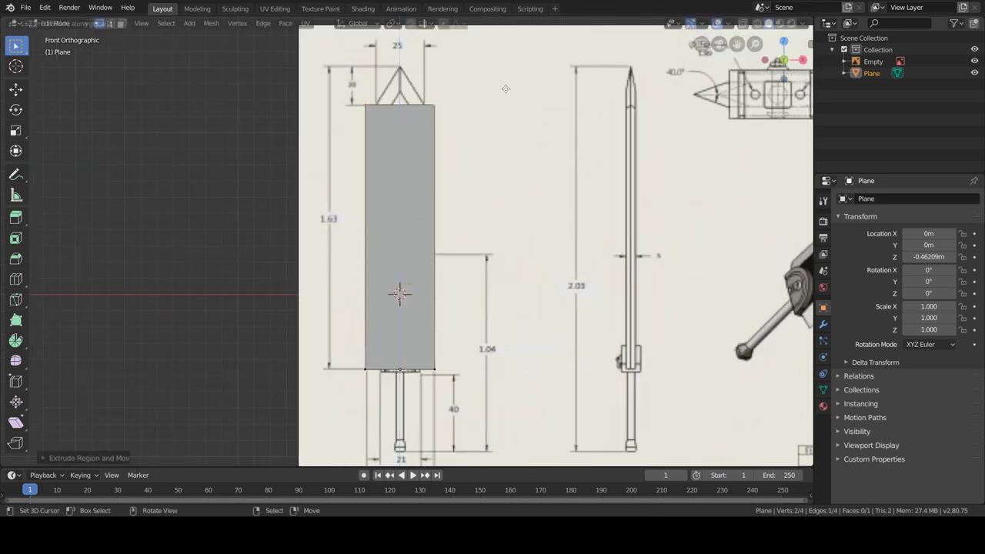
{"action": "scroll", "coordinate": [505, 88], "scroll_direction": "down", "scroll_amount": 1}
{"action": "key", "text": "alt+z"}
{"action": "scroll", "coordinate": [524, 153], "scroll_direction": "up", "scroll_amount": 2}
{"action": "key", "text": "s"}
{"action": "key", "text": "x"}
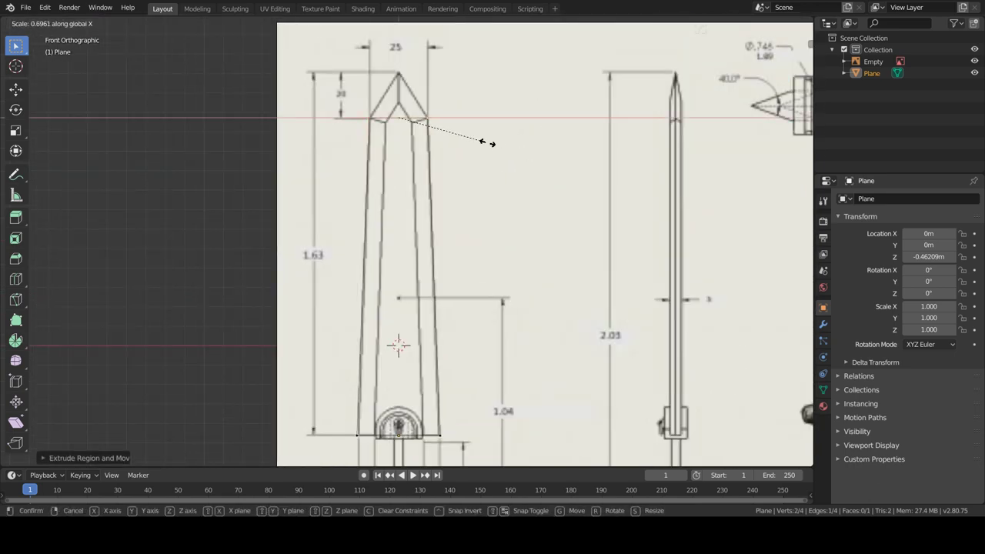
{"action": "left_click", "coordinate": [486, 142]}
Step: Add a vertical loop cut down the middle of the blade
{"action": "scroll", "coordinate": [507, 245], "scroll_direction": "up", "scroll_amount": 2}
{"action": "scroll", "coordinate": [507, 245], "scroll_direction": "up", "scroll_amount": 1}
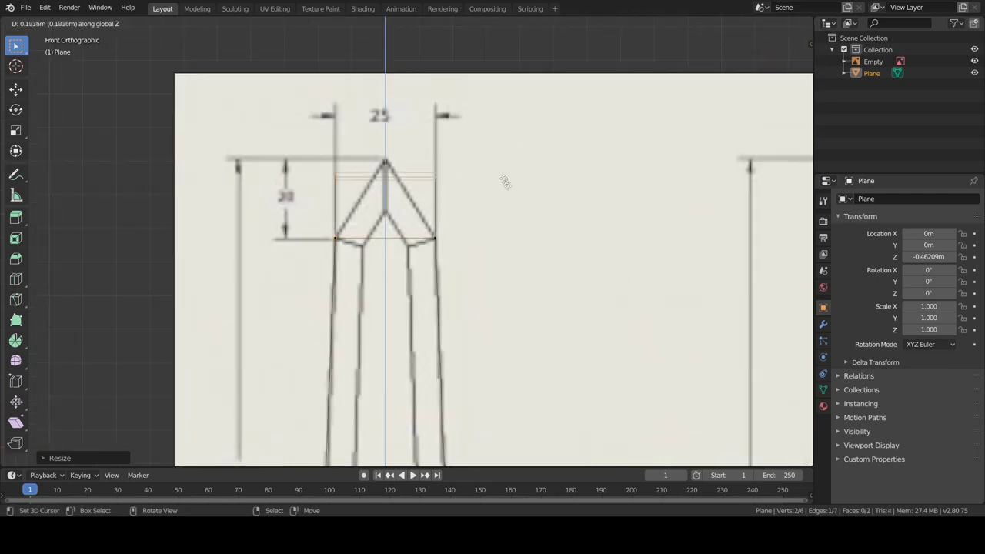
{"action": "scroll", "coordinate": [485, 188], "scroll_direction": "down", "scroll_amount": 4}
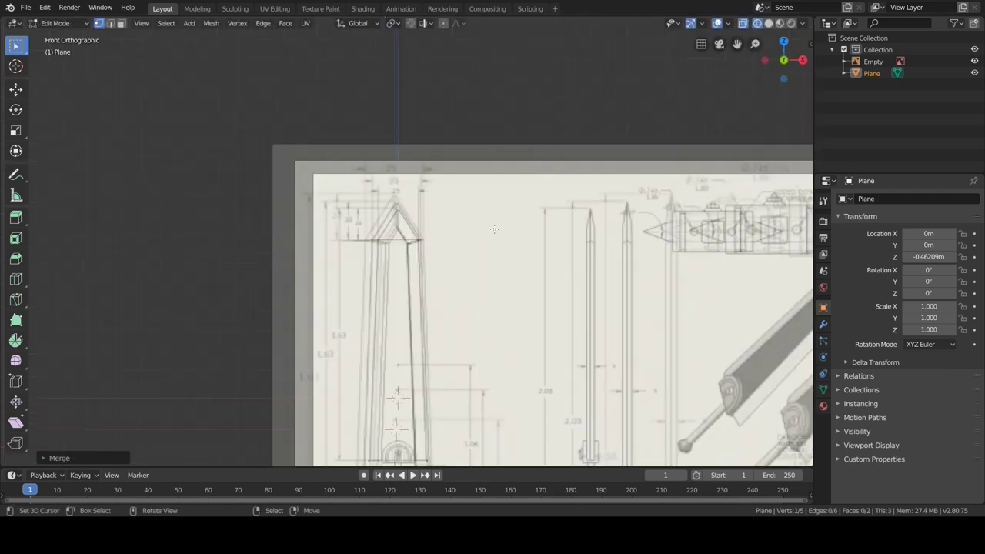
{"action": "scroll", "coordinate": [494, 244], "scroll_direction": "down", "scroll_amount": 3}
{"action": "middle_click_drag", "start_coordinate": [497, 377], "coordinate": [496, 227], "text": "shift"}
{"action": "scroll", "coordinate": [497, 227], "scroll_direction": "up", "scroll_amount": 5}
{"action": "key", "text": "ctrl+r"}
{"action": "left_click", "coordinate": [431, 367]}
{"action": "middle_click_drag", "start_coordinate": [431, 367], "coordinate": [446, 113]}
{"action": "scroll", "coordinate": [446, 112], "scroll_direction": "down", "scroll_amount": 3}
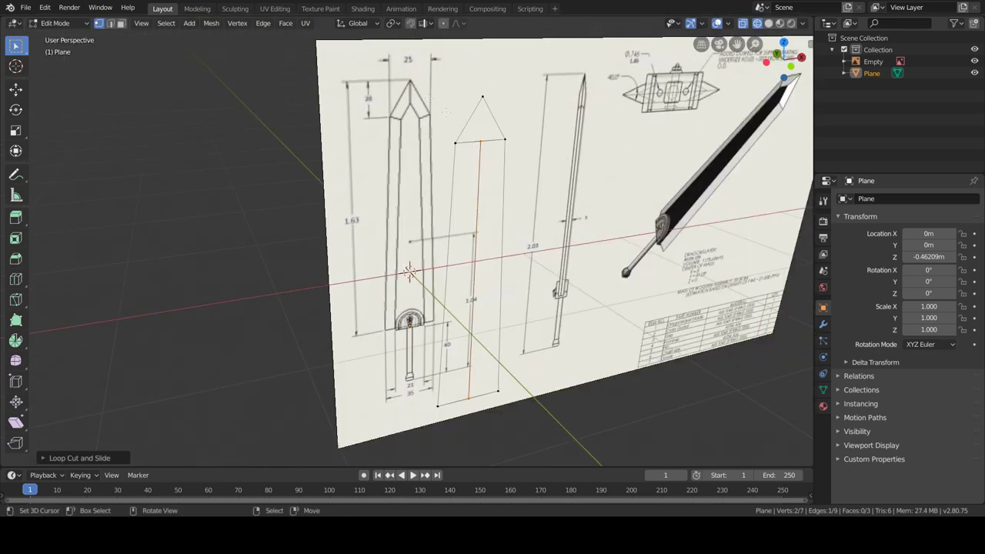
{"action": "key", "text": "KP_1"}
{"action": "scroll", "coordinate": [401, 179], "scroll_direction": "up", "scroll_amount": 5}
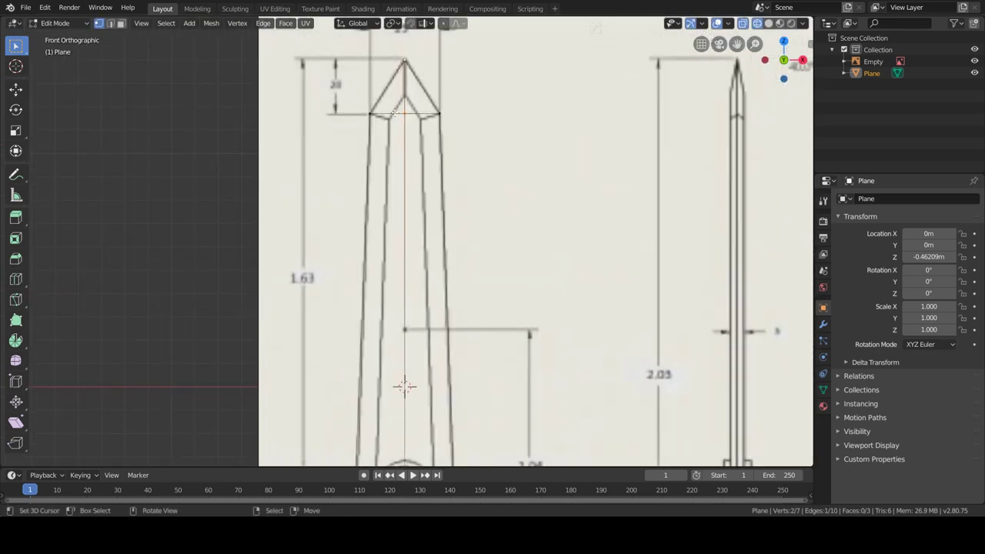
Step: Raise the centre vertex along Z to form the tip, then move and scale the tip vertices
{"action": "key", "text": "g"}
{"action": "key", "text": "z"}
{"action": "left_click", "coordinate": [415, 19]}
{"action": "scroll", "coordinate": [416, 19], "scroll_direction": "down", "scroll_amount": 1}
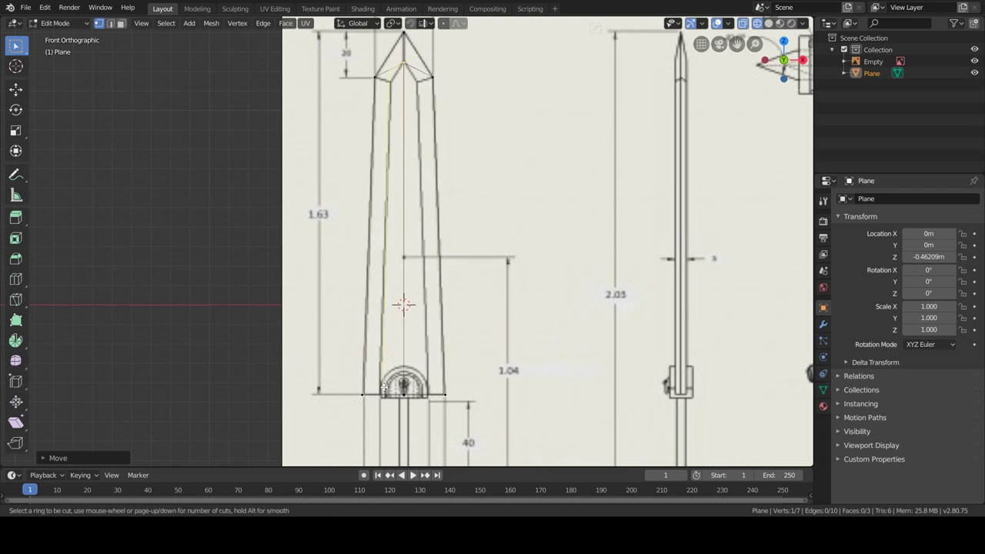
{"action": "left_click_drag", "start_coordinate": [384, 387], "coordinate": [420, 391]}
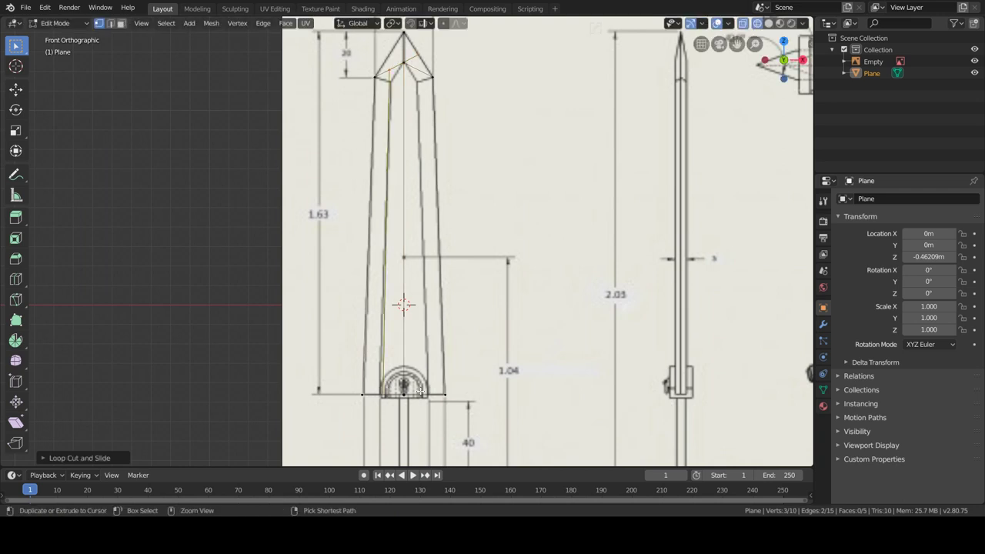
{"action": "left_click", "coordinate": [421, 72], "text": "shift"}
{"action": "key", "text": "g"}
{"action": "key", "text": "z"}
{"action": "left_click", "coordinate": [428, 145]}
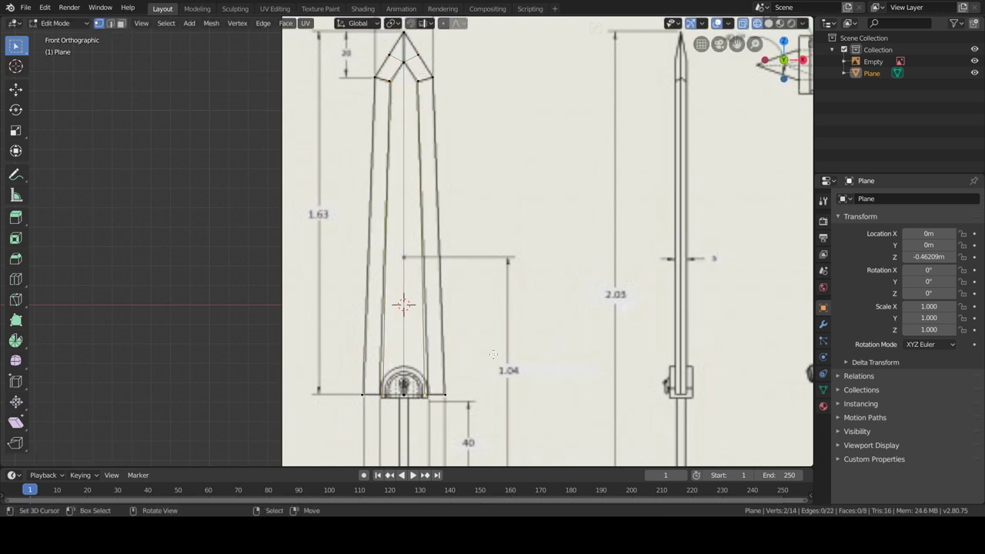
{"action": "key", "text": "s"}
{"action": "left_click", "coordinate": [629, 355]}
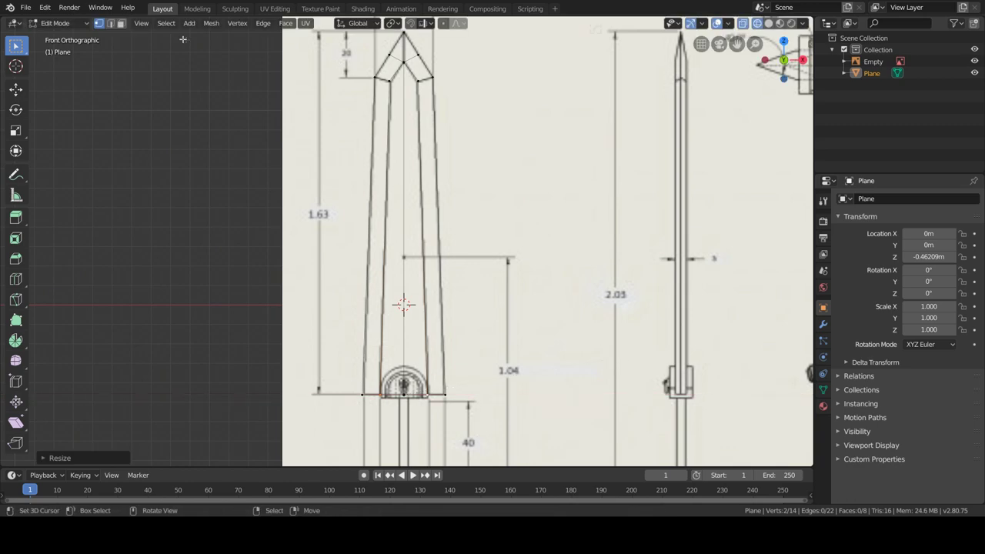
Step: Fill the faces on both sides of the pointed tip, then return to vertex selection
{"action": "left_click", "coordinate": [121, 23]}
{"action": "middle_click_drag", "start_coordinate": [385, 215], "coordinate": [518, 235]}
{"action": "scroll", "coordinate": [518, 235], "scroll_direction": "up", "scroll_amount": 4}
{"action": "left_click", "coordinate": [322, 167]}
{"action": "key", "text": "f"}
{"action": "key", "text": "KP_Decimal"}
{"action": "key", "text": "x"}
{"action": "key", "text": "Escape"}
{"action": "key", "text": "1"}
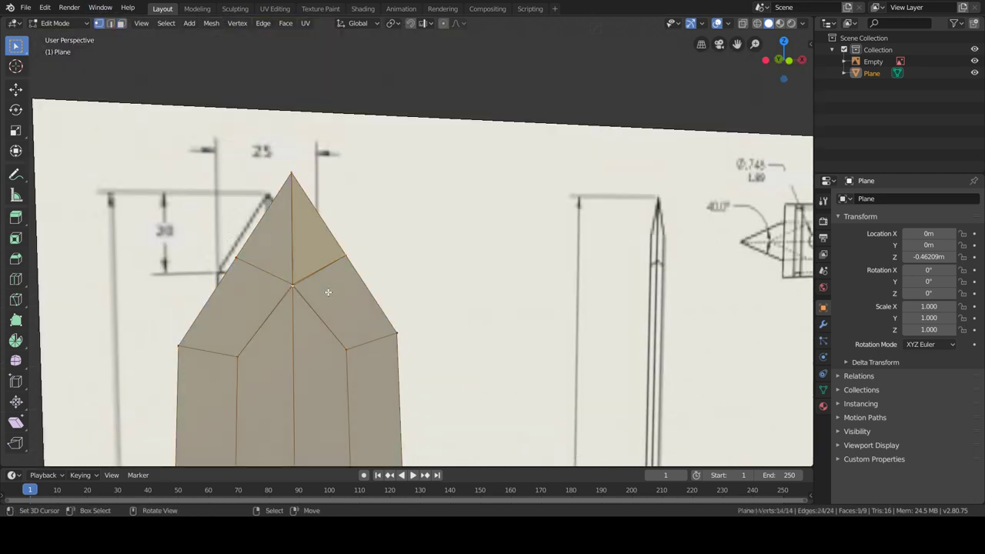
Step: Merge by Distance, then dissolve the tip faces and the extra vertices
{"action": "left_click", "coordinate": [214, 23]}
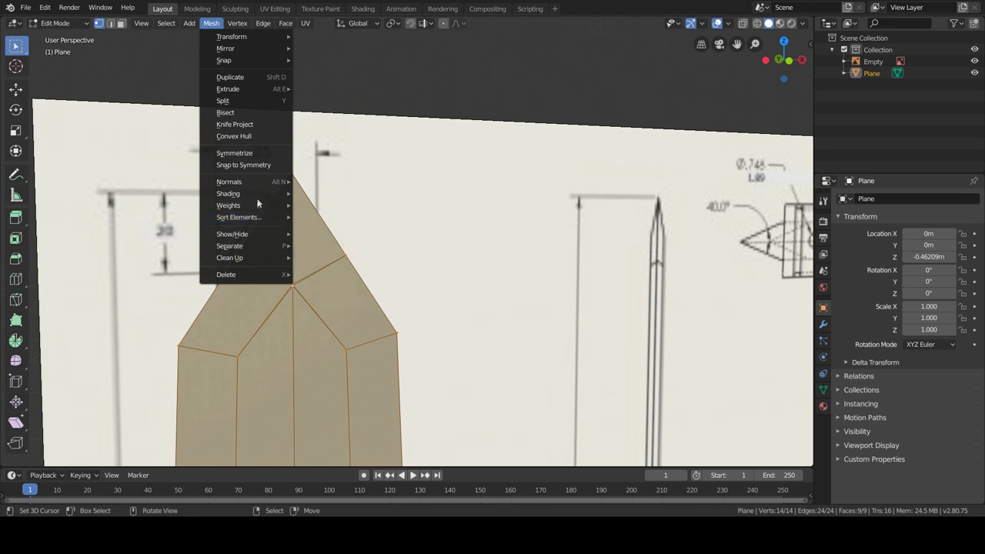
{"action": "left_click", "coordinate": [347, 347]}
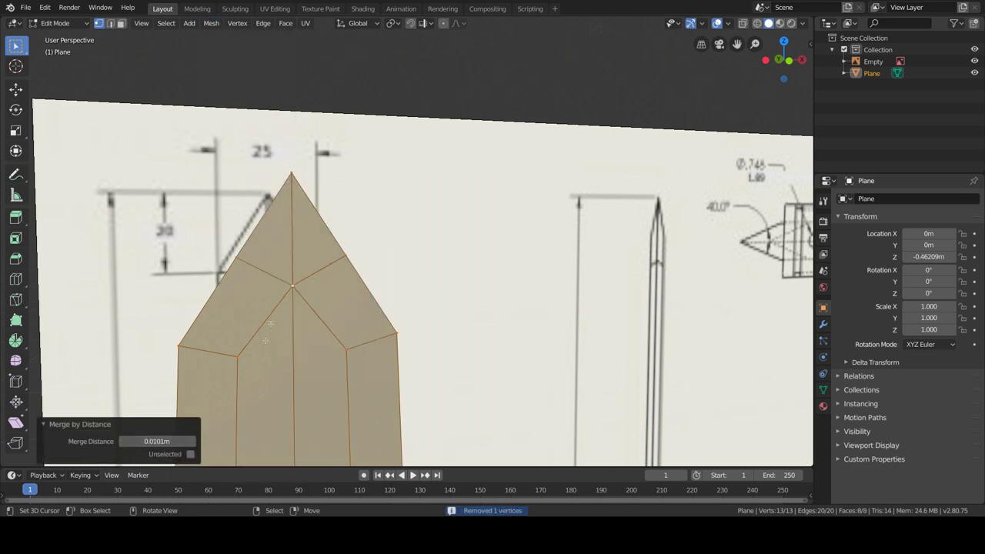
{"action": "key", "text": "3"}
{"action": "left_click", "coordinate": [261, 261]}
{"action": "key", "text": "x"}
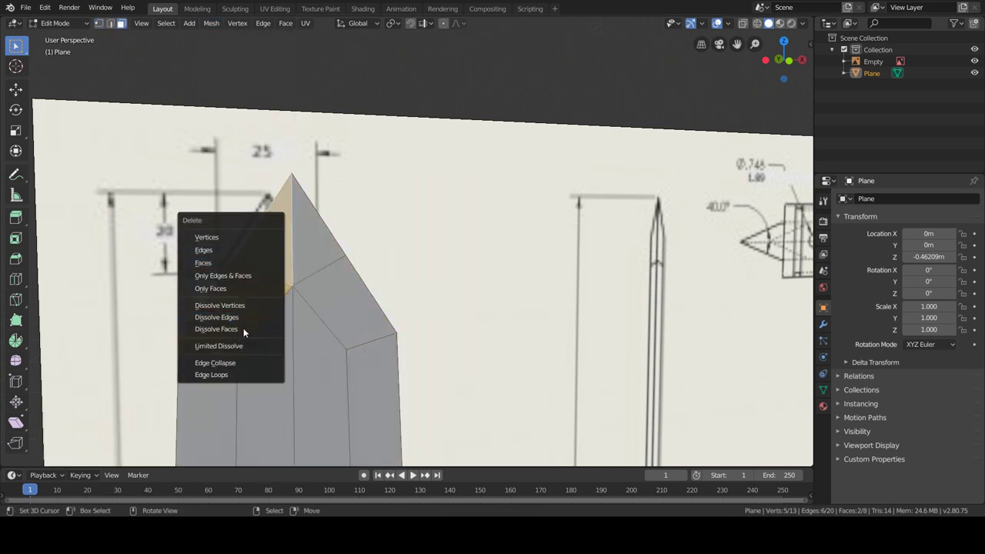
{"action": "left_click", "coordinate": [243, 328]}
{"action": "key", "text": "x"}
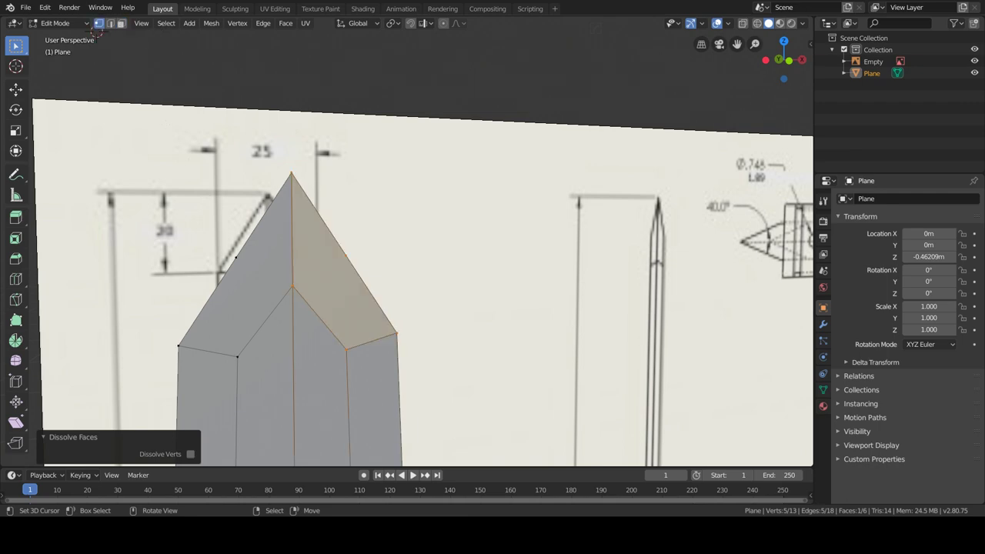
{"action": "key", "text": "x"}
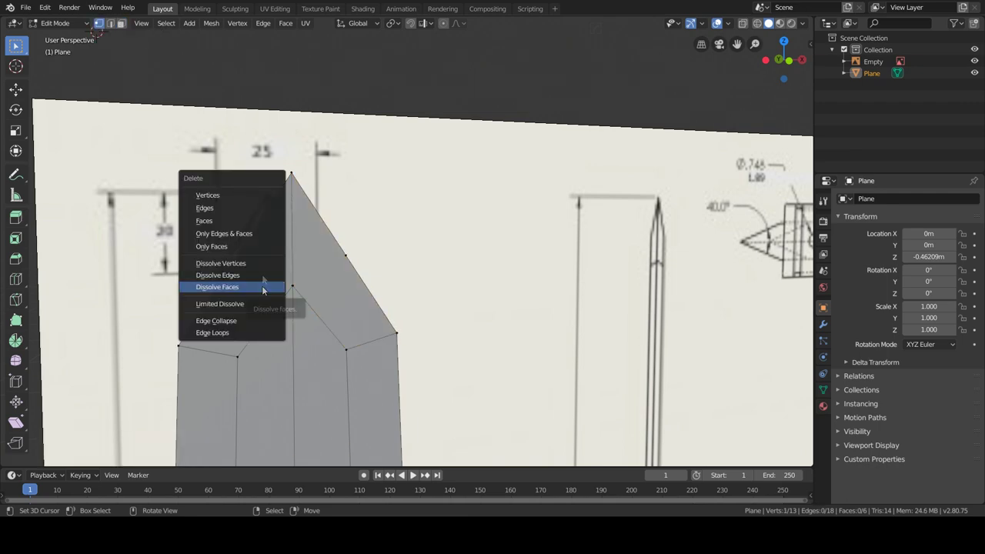
{"action": "left_click", "coordinate": [308, 247]}
Step: Align the blade onto the left blueprint drawing using the N-panel Median values
{"action": "scroll", "coordinate": [365, 244], "scroll_direction": "down", "scroll_amount": 5}
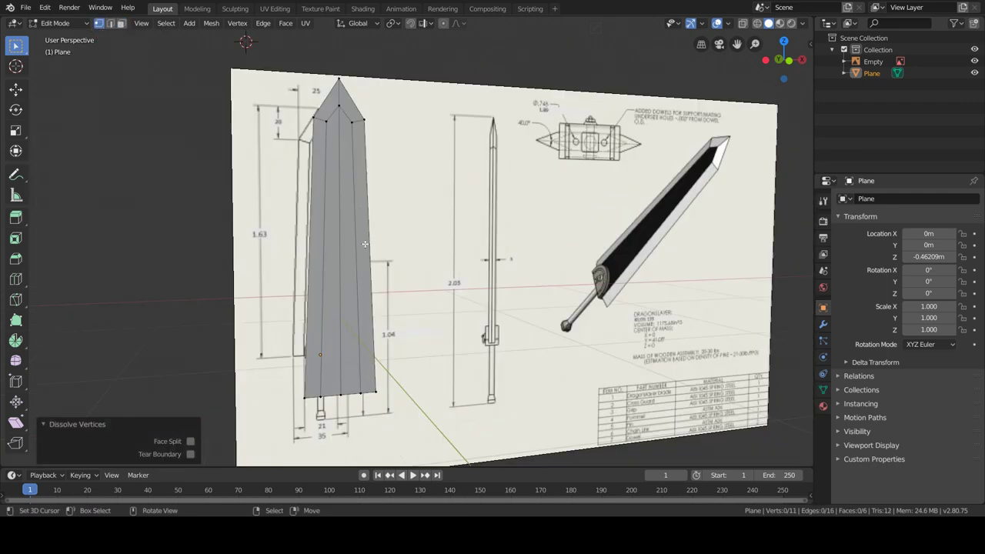
{"action": "key", "text": "Tab"}
{"action": "middle_click_drag", "start_coordinate": [400, 269], "coordinate": [467, 277]}
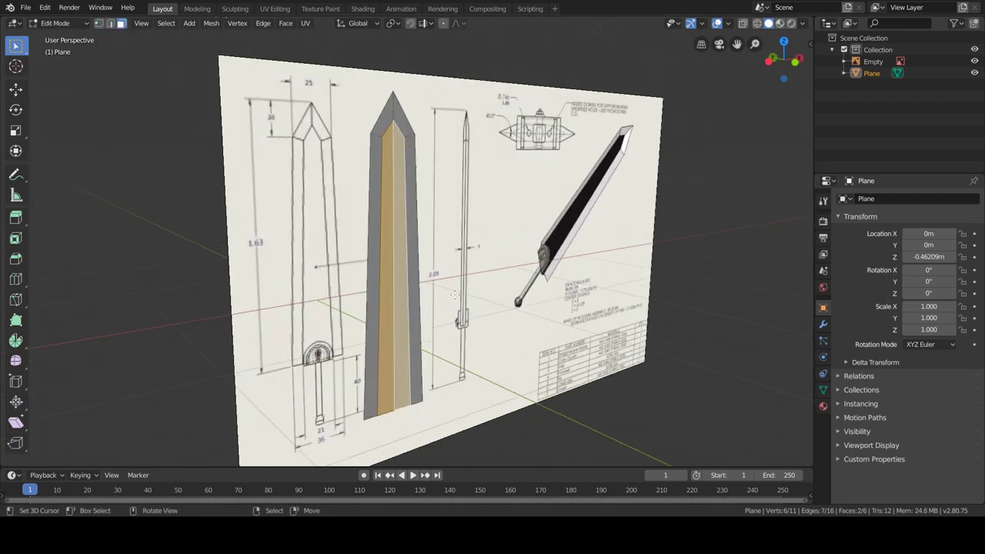
{"action": "key", "text": "Tab"}
{"action": "key", "text": "n"}
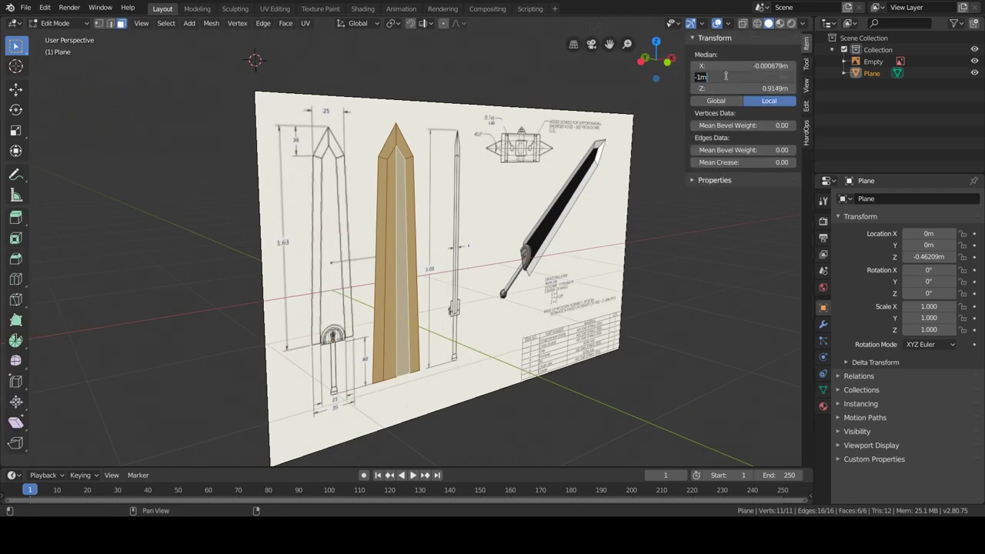
{"action": "key", "text": "Return"}
{"action": "scroll", "coordinate": [275, 324], "scroll_direction": "up", "scroll_amount": 2}
{"action": "scroll", "coordinate": [275, 324], "scroll_direction": "up", "scroll_amount": 2}
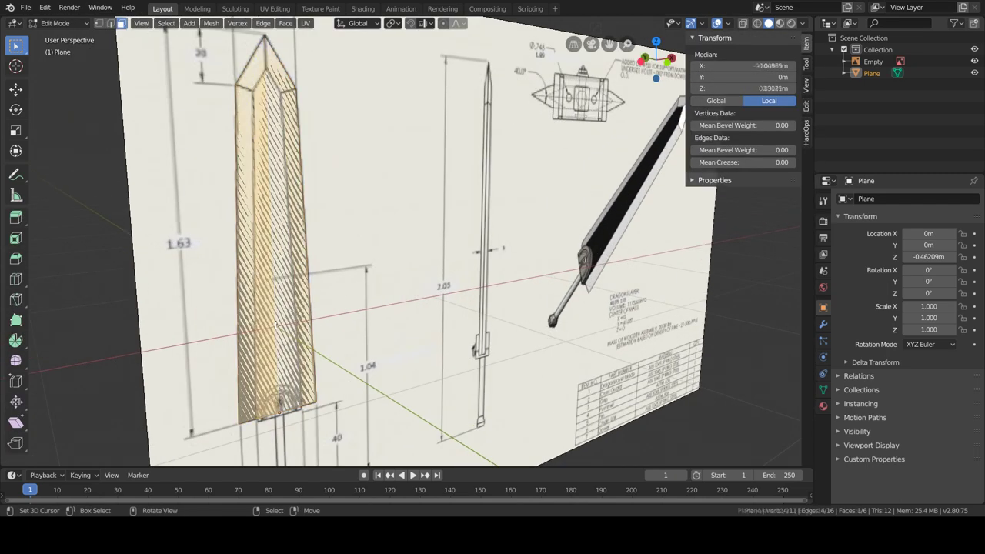
{"action": "left_click", "coordinate": [320, 313]}
Step: Extrude the face into a thin blade about 0.0152 m thick and exit Edit Mode
{"action": "key", "text": "e"}
{"action": "left_click", "coordinate": [319, 313]}
{"action": "key", "text": "Tab"}
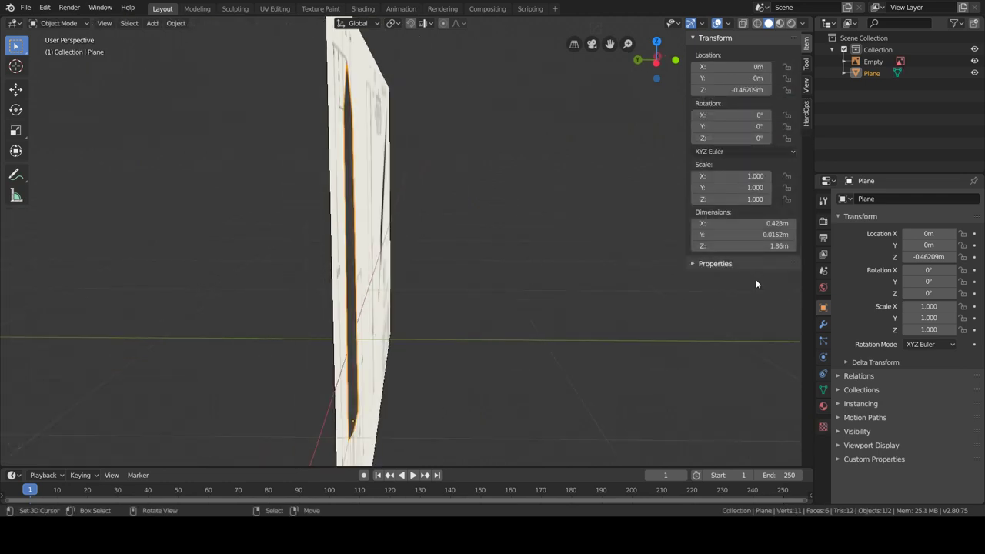
Step: Add a Mirror modifier to the blade and shift the blade along Y
{"action": "middle_click_drag", "start_coordinate": [539, 308], "coordinate": [817, 311]}
{"action": "left_click", "coordinate": [822, 324]}
{"action": "left_click", "coordinate": [869, 199]}
{"action": "left_click", "coordinate": [739, 316]}
{"action": "mouse_move", "coordinate": [739, 316]}
{"action": "middle_mouse_down"}
{"action": "mouse_move", "coordinate": [493, 339]}
{"action": "mouse_move", "coordinate": [466, 316]}
{"action": "mouse_move", "coordinate": [483, 327]}
{"action": "mouse_move", "coordinate": [396, 327]}
{"action": "mouse_move", "coordinate": [467, 308]}
{"action": "mouse_move", "coordinate": [420, 284]}
{"action": "mouse_move", "coordinate": [400, 308]}
{"action": "middle_mouse_up"}
{"action": "key", "text": "Tab"}
{"action": "key", "text": "Escape"}
{"action": "key", "text": "Tab"}
{"action": "left_click", "coordinate": [431, 317]}
Step: Enable the mirror's Clipping option and knife a centre edge up the blade face
{"action": "key", "text": "Tab"}
{"action": "key", "text": "1"}
{"action": "left_click", "coordinate": [421, 323]}
{"action": "left_click", "coordinate": [494, 379]}
{"action": "left_click", "coordinate": [916, 347]}
{"action": "key", "text": "g"}
{"action": "key", "text": "x"}
{"action": "key", "text": "ctrl+z"}
{"action": "left_click", "coordinate": [442, 328]}
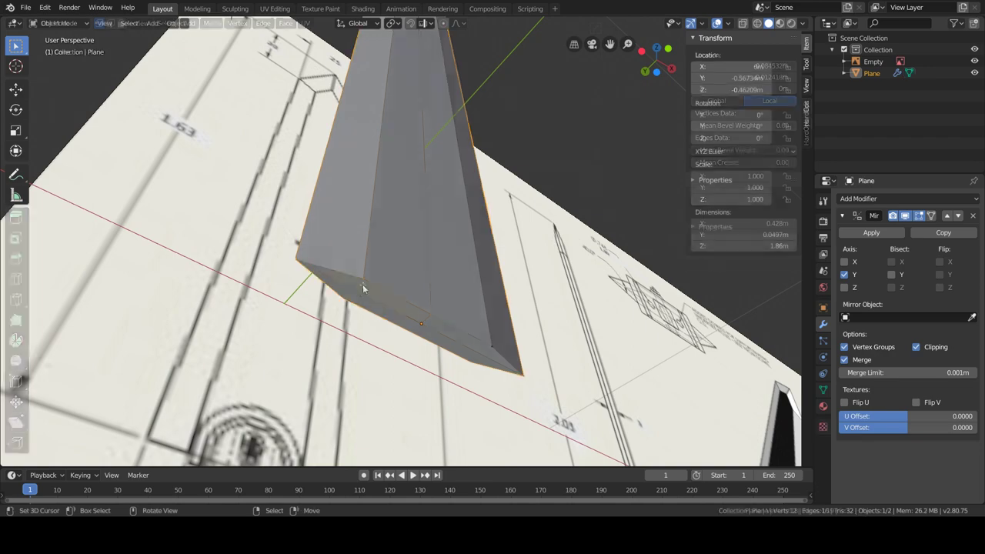
{"action": "key", "text": "Tab"}
Step: In front view, start adding a reference image to bring up the image browser
{"action": "scroll", "coordinate": [363, 285], "scroll_direction": "down", "scroll_amount": 6}
{"action": "middle_click_drag", "start_coordinate": [363, 285], "coordinate": [429, 354]}
{"action": "key", "text": "KP_1"}
{"action": "key", "text": "shift+a"}
{"action": "left_click", "coordinate": [471, 405]}
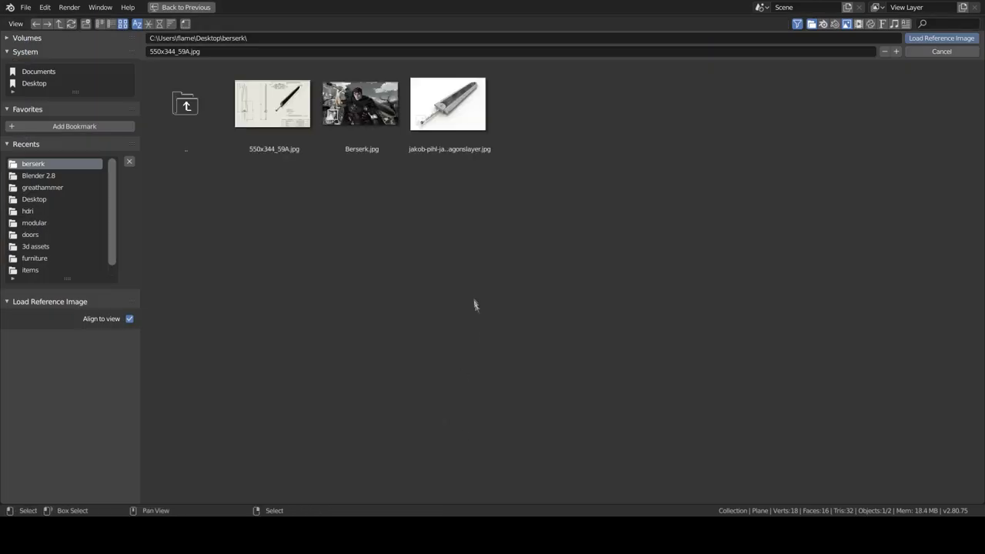
Step: Load Berserk.jpg as a reference image and move it off to the left
{"action": "double_click", "coordinate": [360, 104]}
{"action": "scroll", "coordinate": [446, 254], "scroll_direction": "down", "scroll_amount": 4}
{"action": "left_click_drag", "start_coordinate": [373, 156], "coordinate": [235, 199]}
{"action": "scroll", "coordinate": [336, 282], "scroll_direction": "up", "scroll_amount": 3}
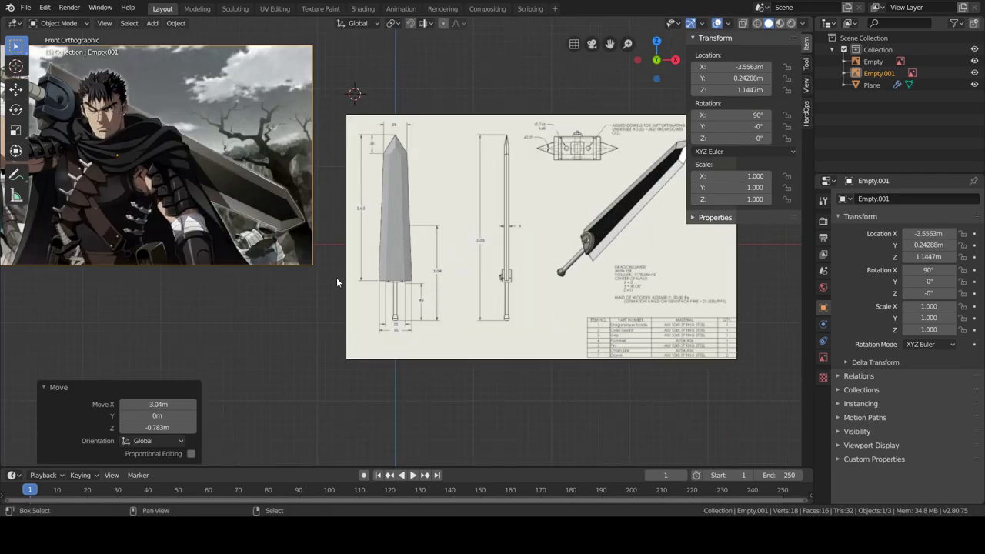
Step: Move the blade 0.709 m along the X axis
{"action": "left_click", "coordinate": [395, 231]}
{"action": "key", "text": "g"}
{"action": "key", "text": "x"}
{"action": "left_click", "coordinate": [446, 277]}
{"action": "scroll", "coordinate": [463, 281], "scroll_direction": "up", "scroll_amount": 4}
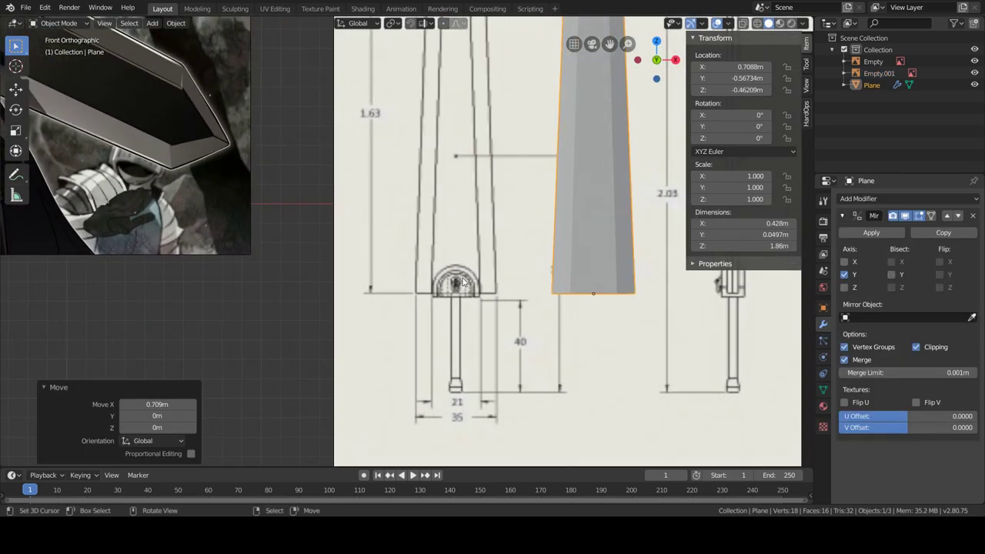
{"action": "scroll", "coordinate": [455, 292], "scroll_direction": "down", "scroll_amount": 4}
{"action": "scroll", "coordinate": [455, 292], "scroll_direction": "up", "scroll_amount": 4}
Step: Delete an unwanted object and bring the Add menu back up
{"action": "key", "text": "shift+a"}
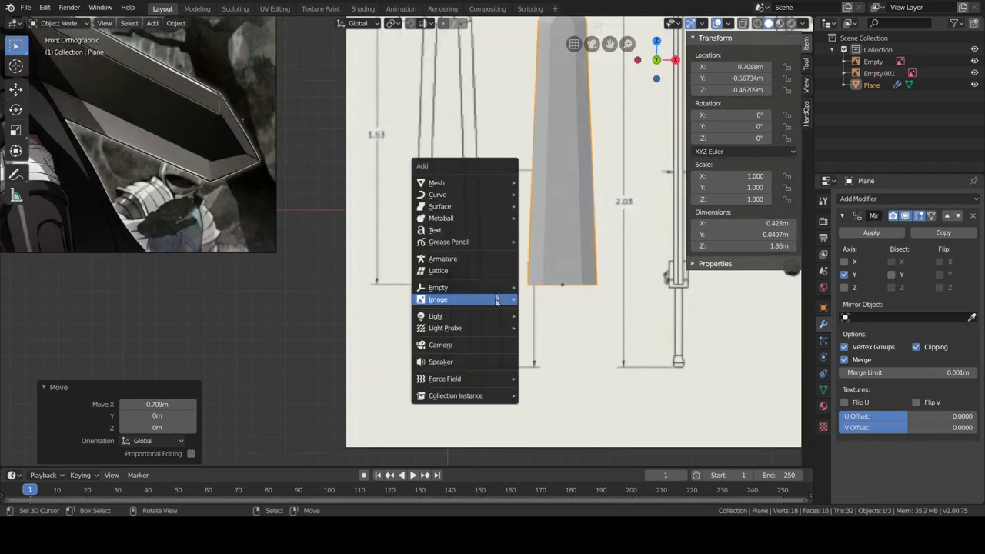
{"action": "key", "text": "Escape"}
{"action": "key", "text": "Delete"}
{"action": "key", "text": "shift+a"}
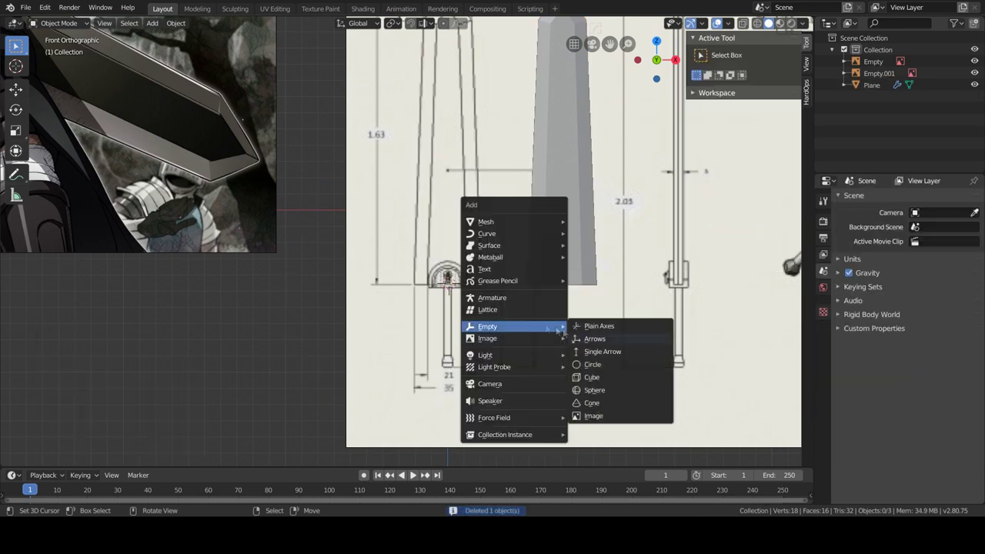
Step: Add a cylinder and rotate it 90° on the X axis
{"action": "left_click", "coordinate": [585, 285]}
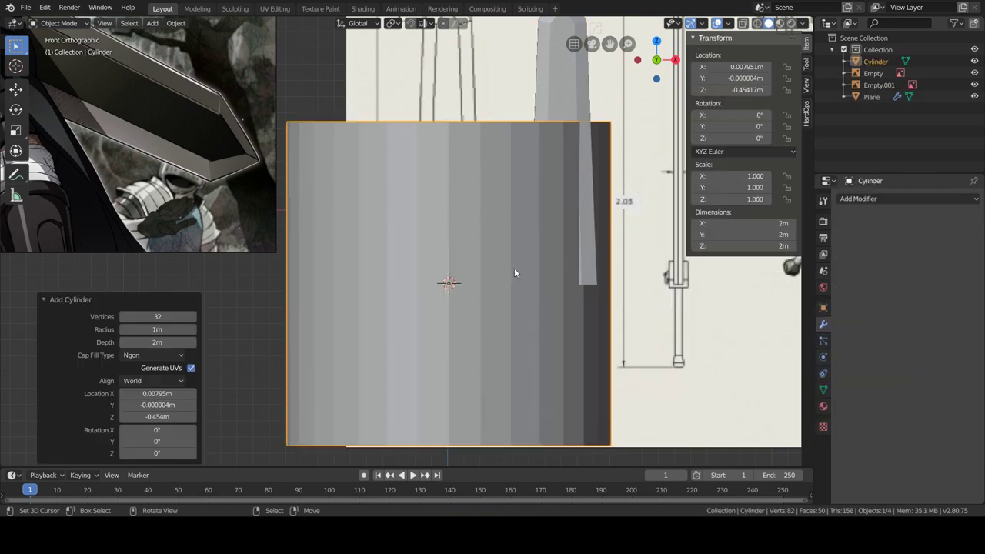
{"action": "scroll", "coordinate": [514, 269], "scroll_direction": "down", "scroll_amount": 3}
{"action": "type", "text": "rx90"}
{"action": "key", "text": "Return"}
Step: Delete the cylinder's lower side faces and both end caps, leaving an open arch
{"action": "key", "text": "Tab"}
{"action": "middle_click_drag", "start_coordinate": [550, 269], "coordinate": [508, 254]}
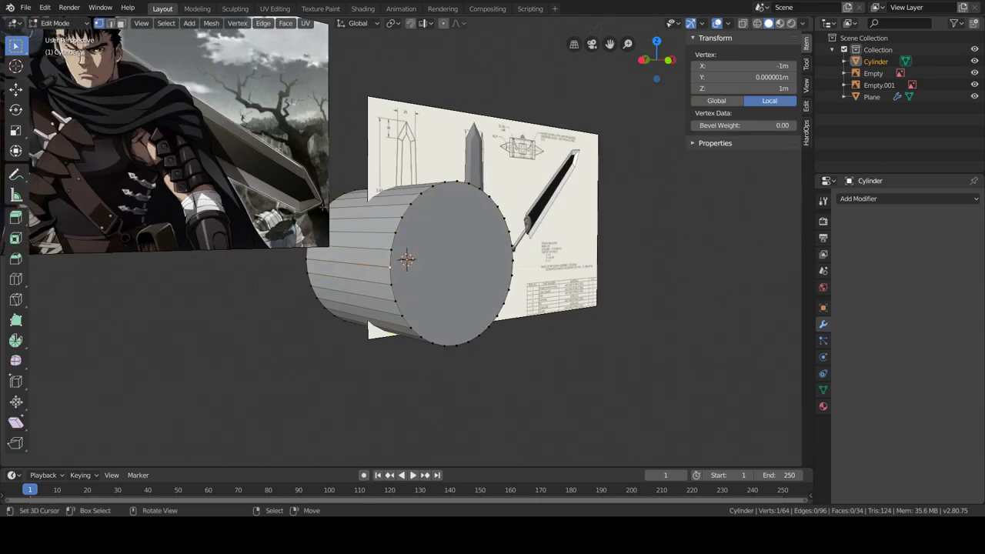
{"action": "left_click", "coordinate": [370, 268]}
{"action": "middle_click_drag", "start_coordinate": [370, 269], "coordinate": [461, 230]}
{"action": "left_click", "coordinate": [431, 324], "text": "ctrl"}
{"action": "middle_click_drag", "start_coordinate": [430, 323], "coordinate": [544, 293]}
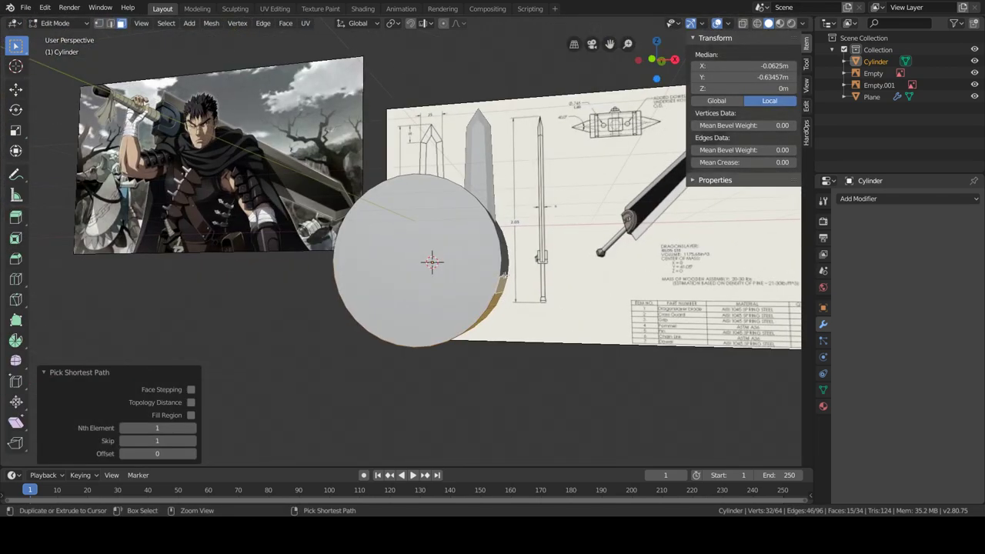
{"action": "key", "text": "x"}
{"action": "left_click", "coordinate": [458, 253]}
{"action": "left_click", "coordinate": [462, 265]}
{"action": "key", "text": "x"}
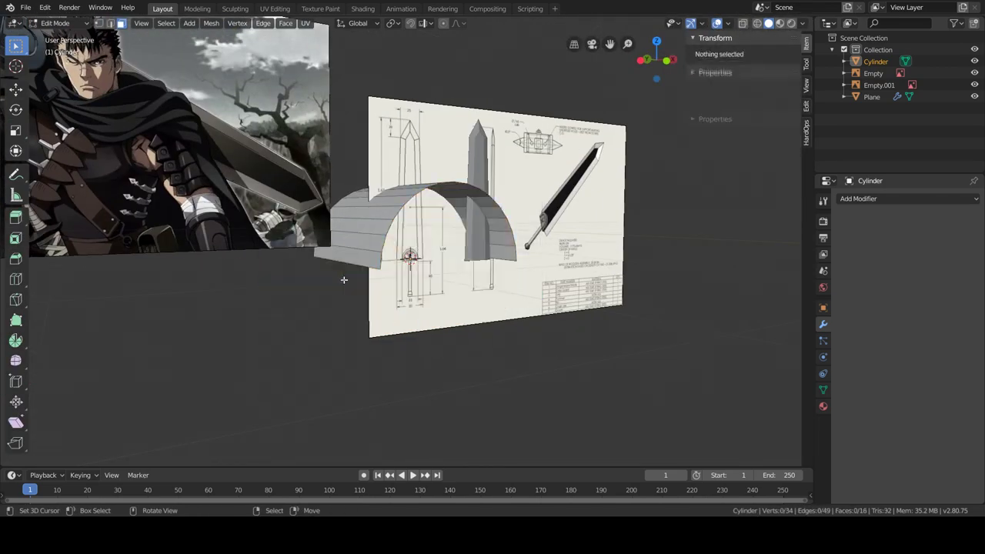
{"action": "left_click", "coordinate": [297, 277]}
{"action": "scroll", "coordinate": [313, 33], "scroll_direction": "up", "scroll_amount": 2}
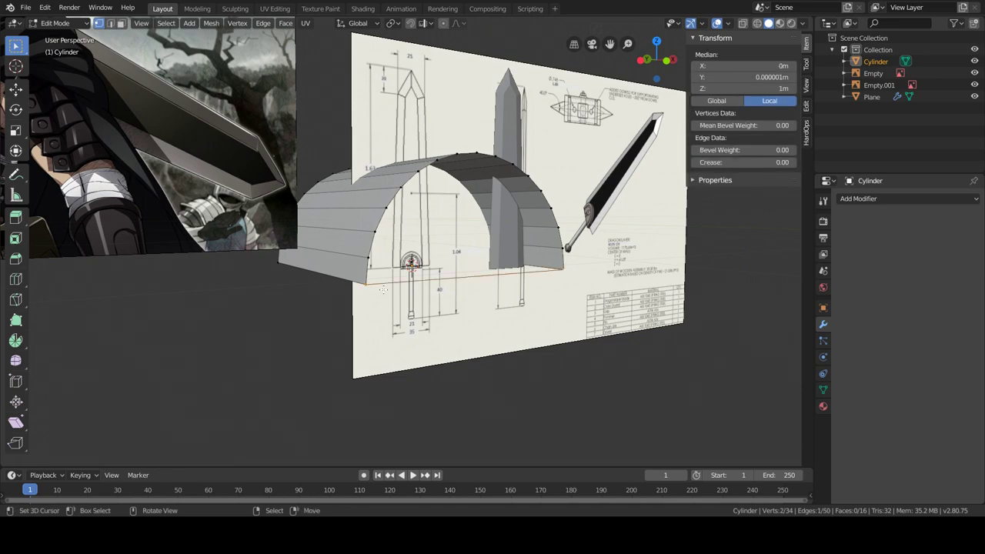
Step: Fill the gap between the bottom edges and loop-cut through the arch's middle
{"action": "key", "text": "f"}
{"action": "left_click", "coordinate": [411, 264]}
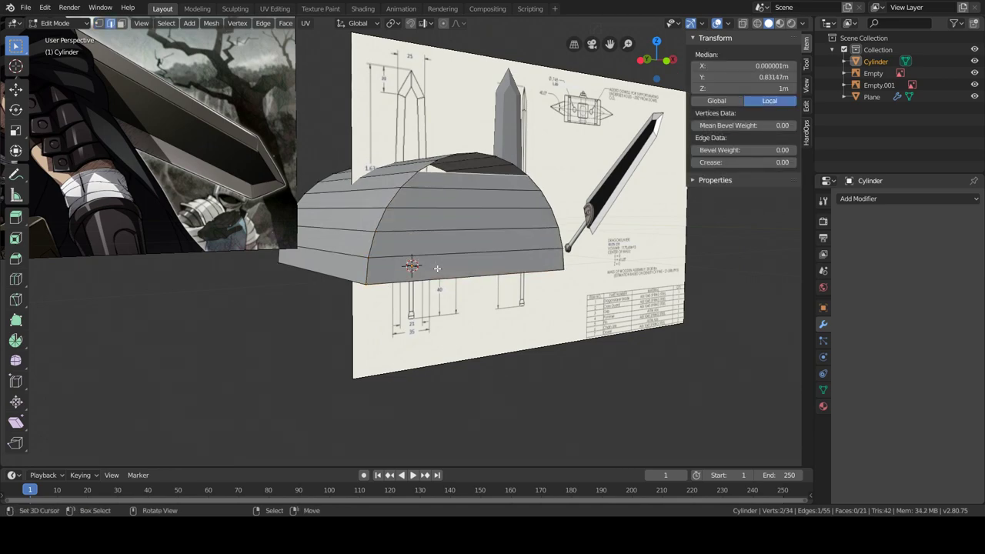
{"action": "middle_click_drag", "start_coordinate": [411, 264], "coordinate": [422, 266]}
{"action": "key", "text": "ctrl+r"}
{"action": "left_click", "coordinate": [422, 266]}
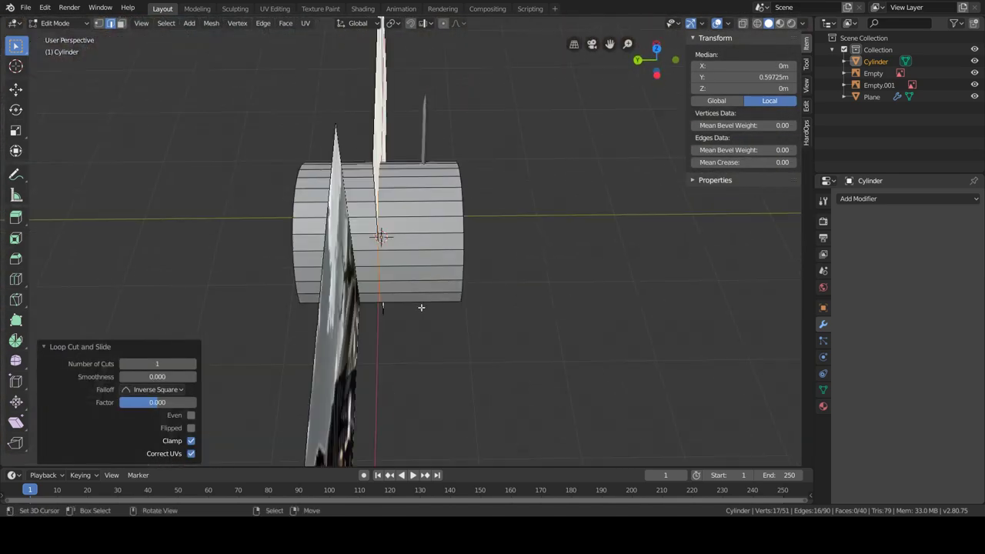
Step: Box-select half the arch's vertices from top view and add a Mirror modifier
{"action": "key", "text": "KP_7"}
{"action": "key", "text": "a"}
{"action": "left_click_drag", "start_coordinate": [300, 85], "coordinate": [585, 208]}
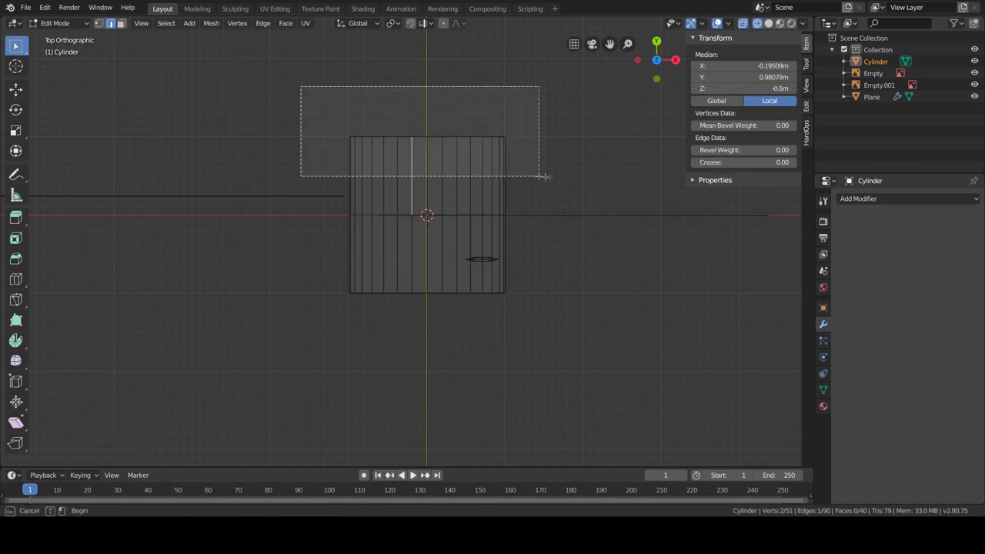
{"action": "left_click_drag", "start_coordinate": [299, 98], "coordinate": [567, 214]}
{"action": "middle_click_drag", "start_coordinate": [567, 214], "coordinate": [496, 204]}
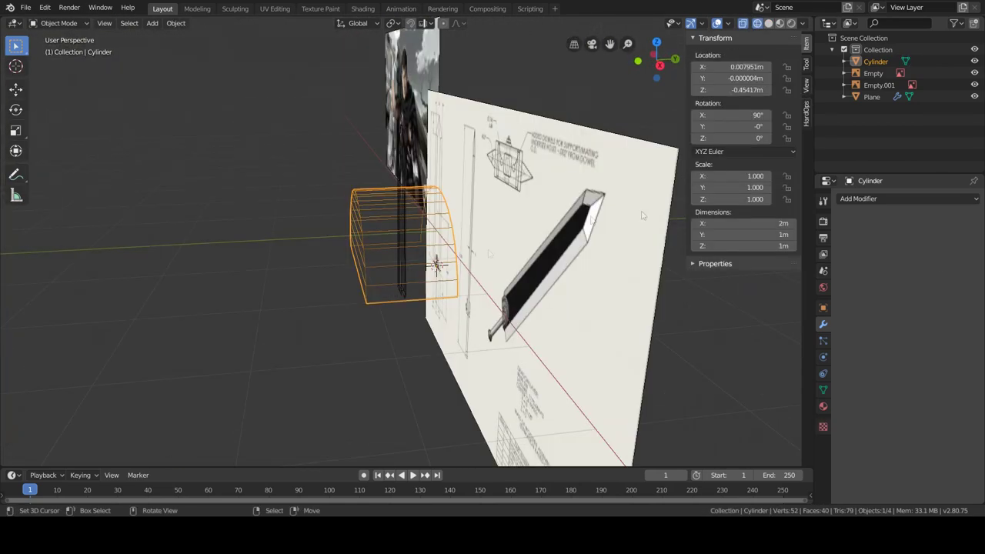
{"action": "left_click", "coordinate": [885, 198]}
{"action": "left_click", "coordinate": [742, 313]}
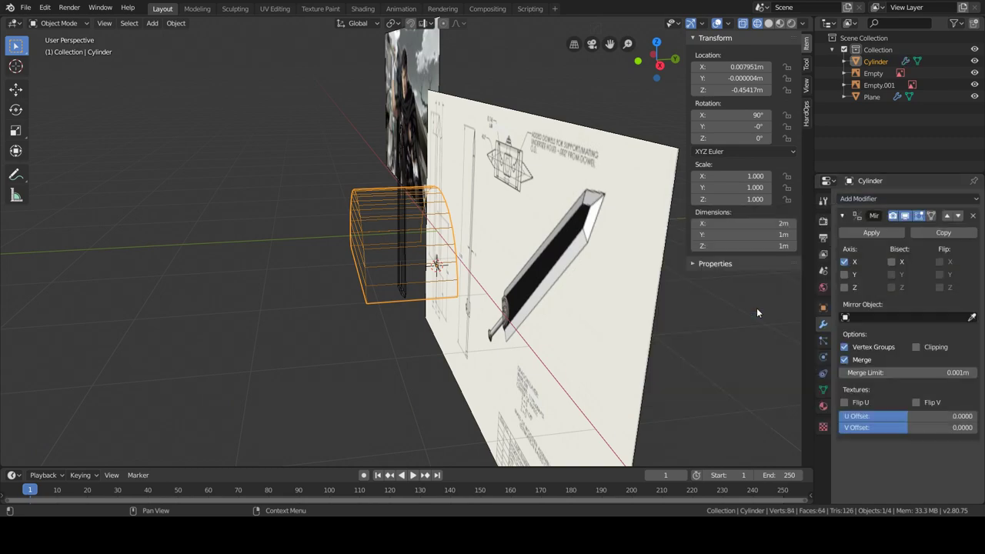
Step: Scale the arch down and move it along Z onto the pin in front view
{"action": "key", "text": "KP_1"}
{"action": "key", "text": "KP_Decimal"}
{"action": "key", "text": "s"}
{"action": "left_click", "coordinate": [478, 310]}
{"action": "scroll", "coordinate": [477, 310], "scroll_direction": "up", "scroll_amount": 5}
{"action": "key", "text": "g"}
{"action": "key", "text": "z"}
{"action": "left_click", "coordinate": [485, 350]}
{"action": "mouse_move", "coordinate": [484, 350]}
{"action": "middle_mouse_down", "text": "shift"}
{"action": "mouse_move", "coordinate": [507, 293]}
{"action": "mouse_move", "coordinate": [369, 304]}
{"action": "mouse_move", "coordinate": [461, 350]}
{"action": "mouse_move", "coordinate": [462, 319]}
{"action": "middle_mouse_up", "text": "shift"}
{"action": "left_click", "coordinate": [540, 277]}
{"action": "left_click", "coordinate": [523, 274]}
Step: Adjust the arch's vertices in Edit Mode from the front view
{"action": "key", "text": "Tab"}
{"action": "key", "text": "KP_1"}
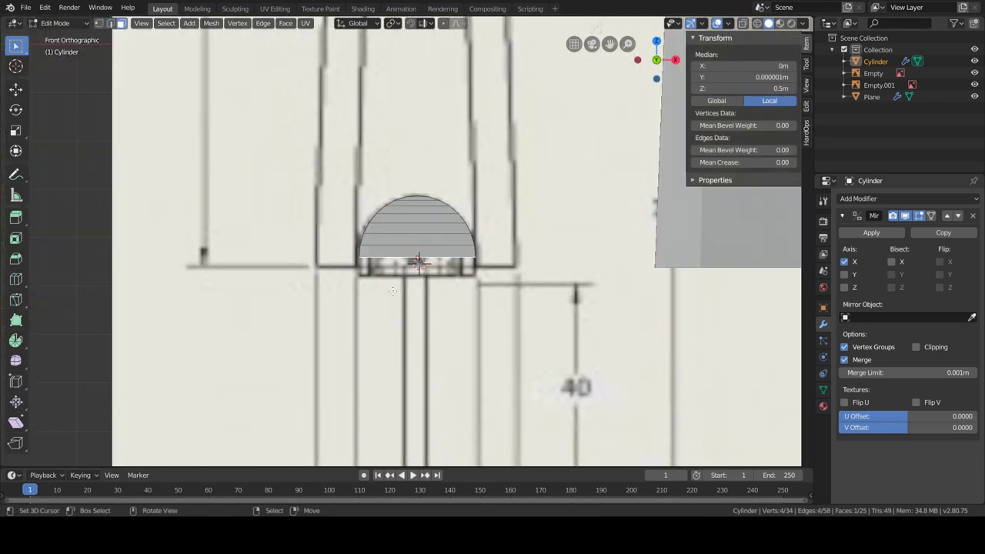
{"action": "left_click", "coordinate": [505, 275]}
{"action": "key", "text": "Tab"}
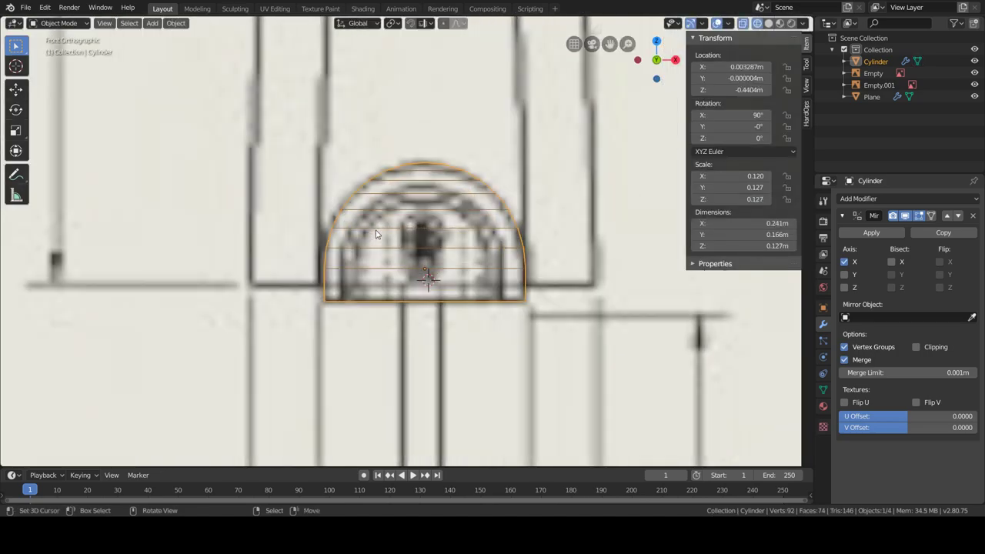
{"action": "scroll", "coordinate": [416, 254], "scroll_direction": "down", "scroll_amount": 2}
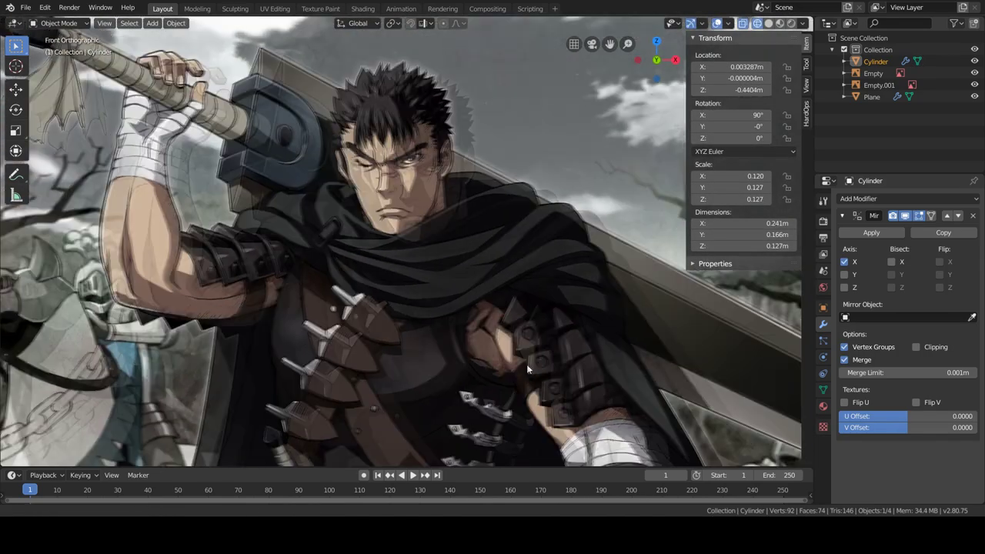
{"action": "mouse_move", "coordinate": [526, 364]}
{"action": "middle_mouse_down", "text": "ctrl"}
{"action": "mouse_move", "coordinate": [405, 323]}
{"action": "mouse_move", "coordinate": [358, 291]}
{"action": "middle_mouse_up", "text": "ctrl"}
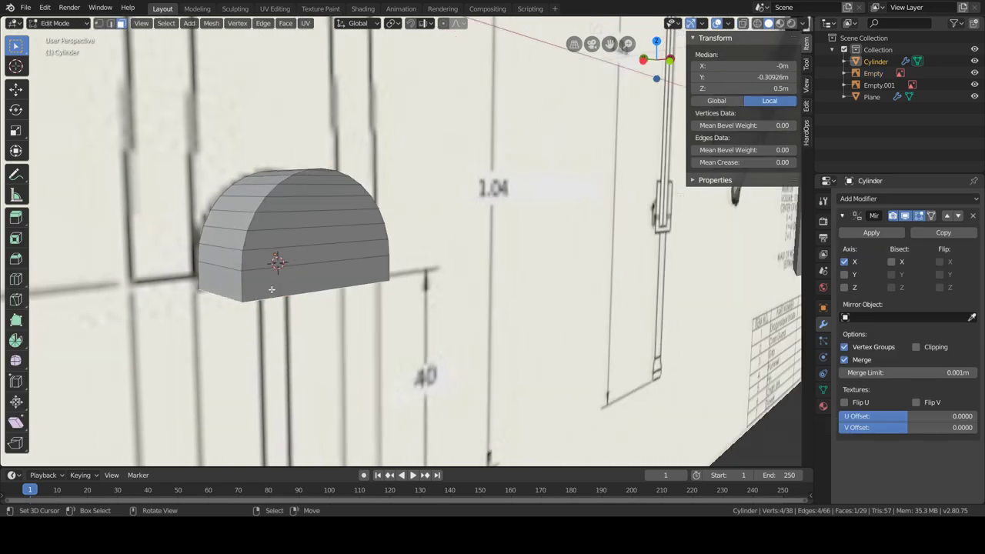
{"action": "key", "text": "Escape"}
{"action": "key", "text": "Tab"}
Step: Duplicate the arch in place and reposition and resize the copy
{"action": "key", "text": "shift+d"}
{"action": "key", "text": "Escape"}
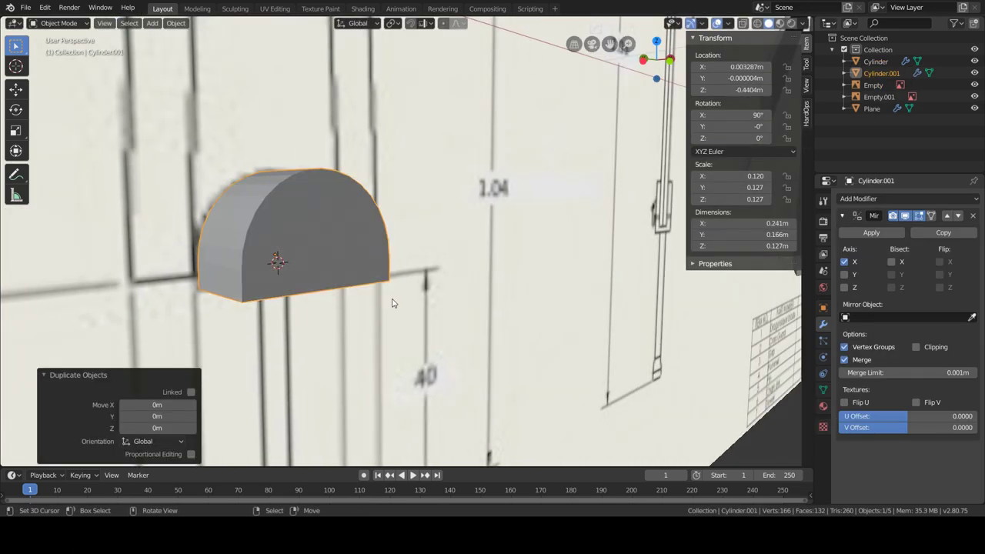
{"action": "key", "text": "y"}
{"action": "left_click", "coordinate": [414, 311]}
{"action": "left_click", "coordinate": [414, 341]}
{"action": "middle_click_drag", "start_coordinate": [414, 340], "coordinate": [379, 356]}
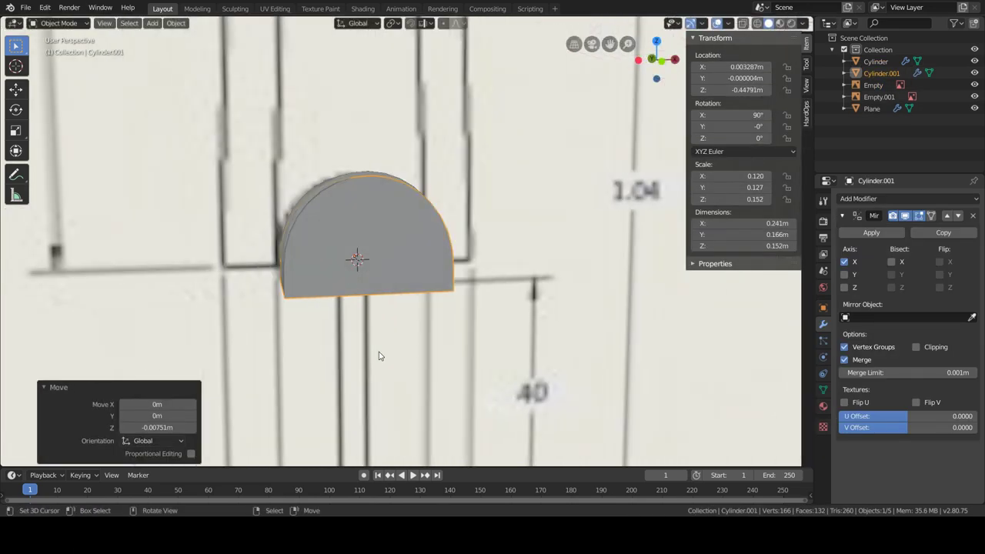
{"action": "left_click", "coordinate": [531, 330]}
{"action": "scroll", "coordinate": [442, 332], "scroll_direction": "up", "scroll_amount": 2}
Step: Stretch the copy along Z, then shrink it uniformly in see-through front view
{"action": "key", "text": "s"}
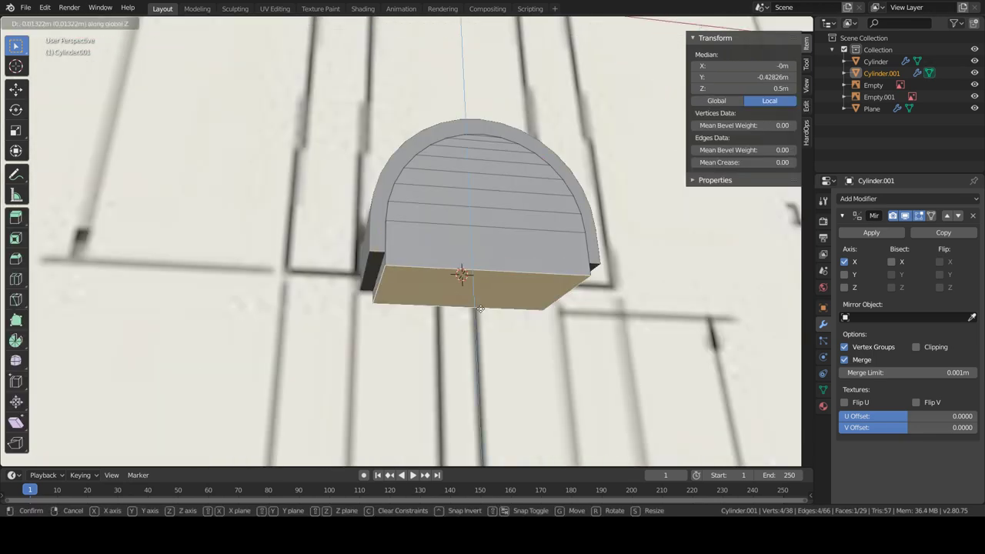
{"action": "key", "text": "s"}
{"action": "key", "text": "z"}
{"action": "left_click", "coordinate": [550, 333]}
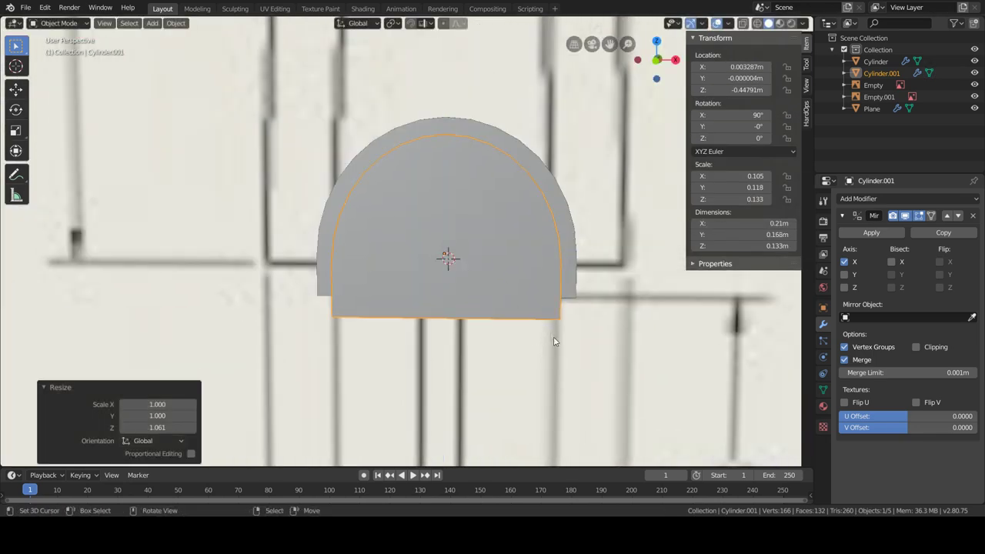
{"action": "key", "text": "alt+z"}
{"action": "key", "text": "KP_1"}
{"action": "key", "text": "s"}
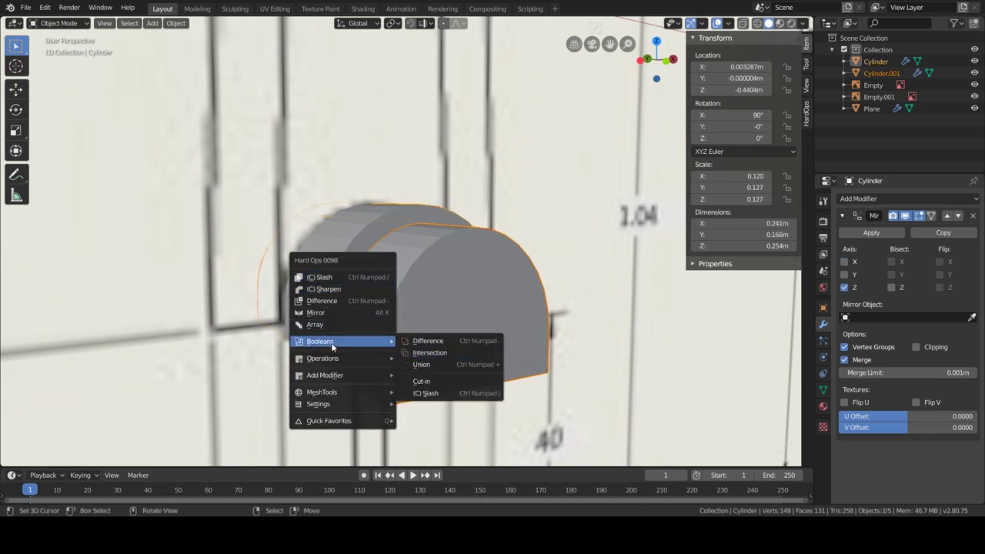
{"action": "left_click", "coordinate": [429, 382]}
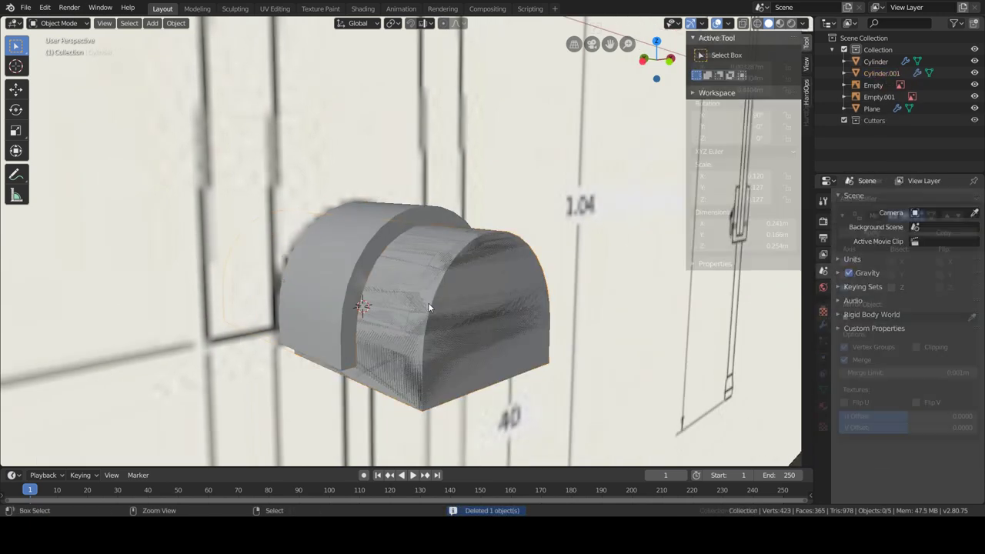
Step: Cut the copy into the original arch with a Hard Ops boolean, removing the cutter
{"action": "left_click", "coordinate": [338, 266], "text": "shift"}
{"action": "key", "text": "q"}
{"action": "left_click", "coordinate": [478, 328]}
{"action": "left_click", "coordinate": [446, 290]}
{"action": "key", "text": "q"}
{"action": "left_click", "coordinate": [441, 301]}
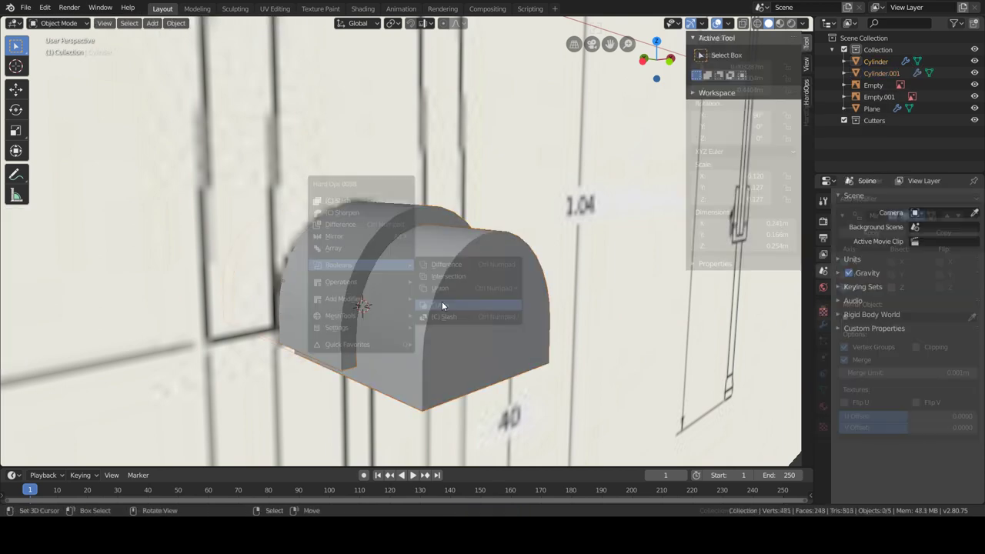
Step: Delete the inner faces of the arch in Edit Mode
{"action": "key", "text": "Tab"}
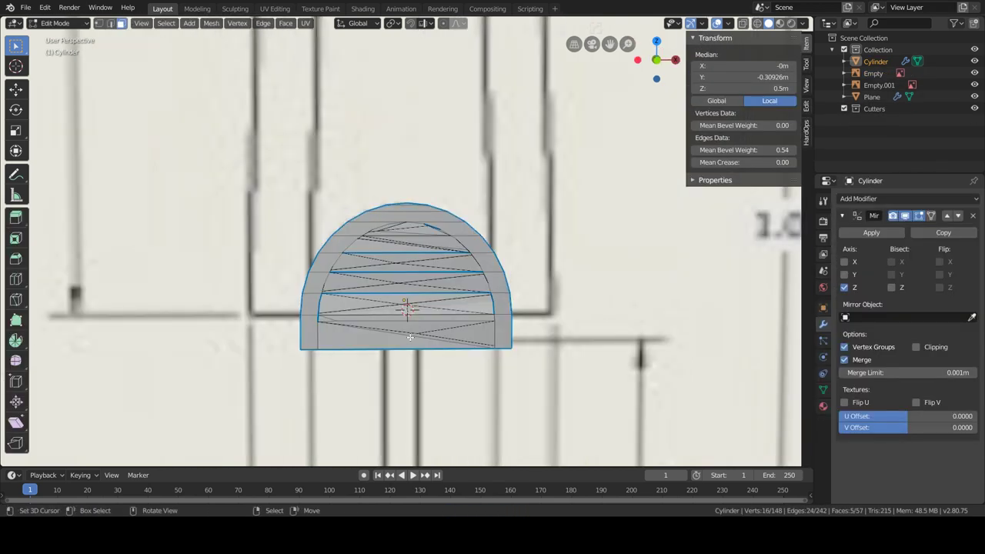
{"action": "left_click_drag", "start_coordinate": [363, 243], "coordinate": [391, 289]}
{"action": "key", "text": "x"}
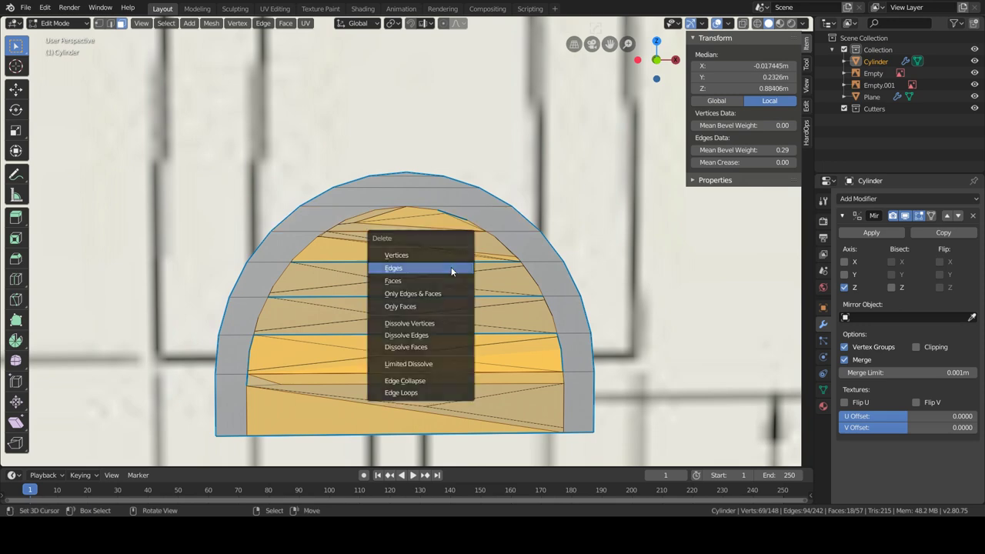
{"action": "left_click", "coordinate": [450, 267]}
Step: Circle-select the stray bottom-band and upper-left vertices in front view
{"action": "key", "text": "KP_1"}
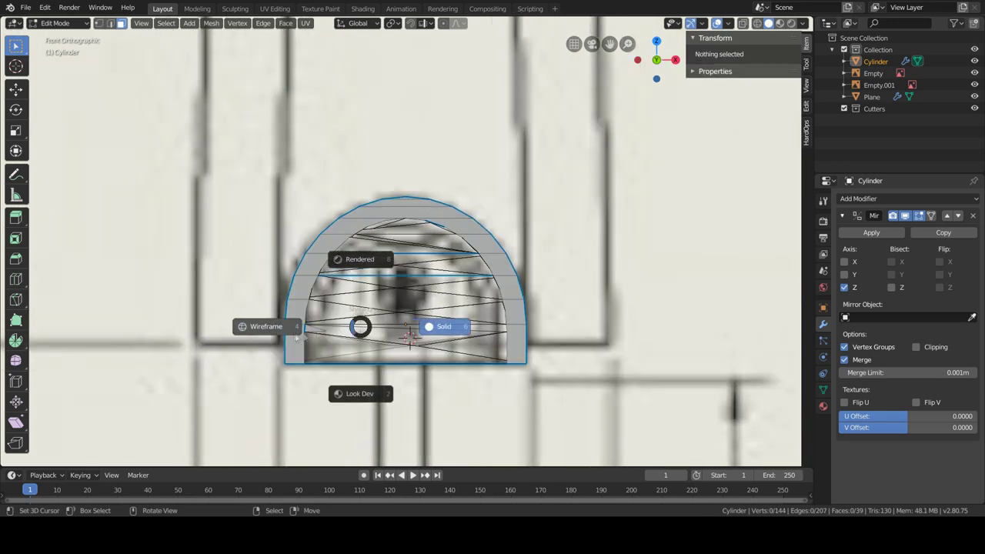
{"action": "key", "text": "Escape"}
{"action": "key", "text": "c"}
{"action": "left_click_drag", "start_coordinate": [377, 365], "coordinate": [384, 349]}
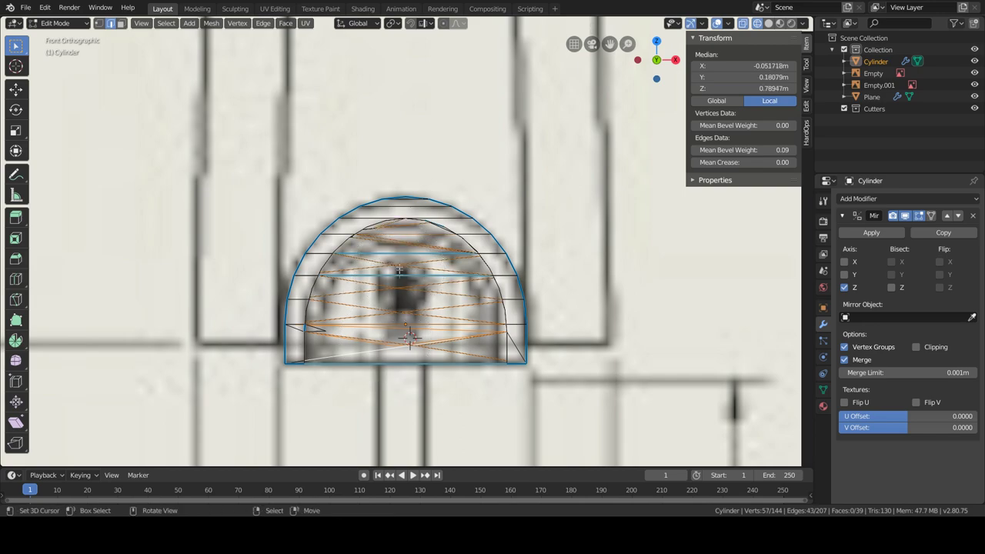
{"action": "scroll", "coordinate": [409, 337], "scroll_direction": "up", "scroll_amount": 2}
{"action": "middle_click_drag", "start_coordinate": [364, 274], "coordinate": [239, 275], "text": "ctrl"}
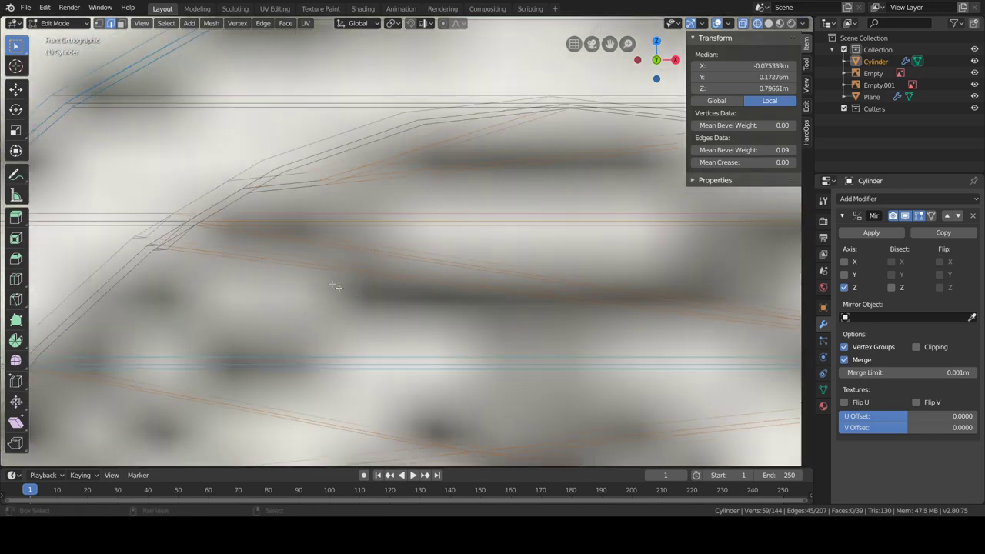
Step: Circle-select the remaining stray vertices on the right side and delete them
{"action": "middle_click_drag", "start_coordinate": [521, 267], "coordinate": [420, 257], "text": "shift"}
{"action": "key", "text": "c"}
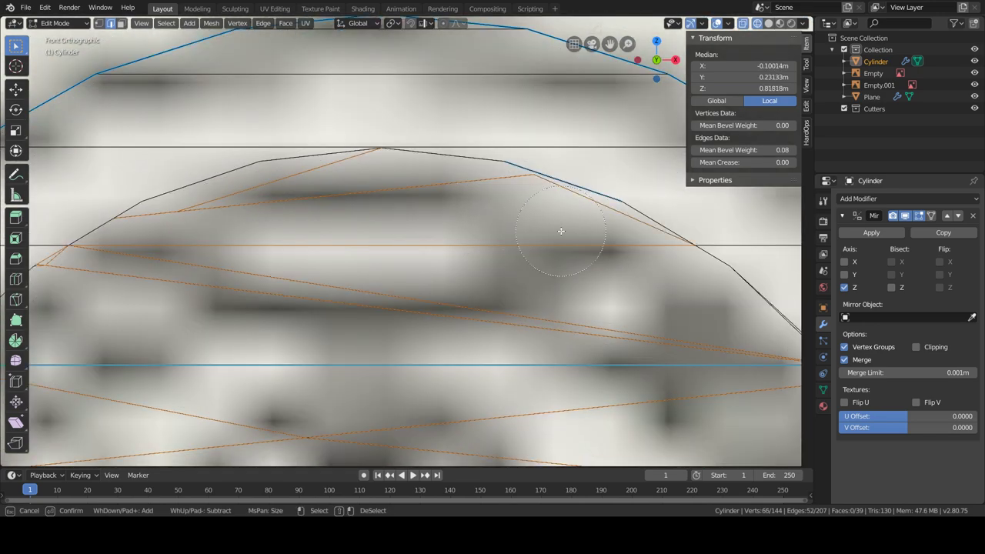
{"action": "middle_click_drag", "start_coordinate": [561, 231], "coordinate": [591, 259], "text": "ctrl"}
{"action": "middle_click_drag", "start_coordinate": [536, 271], "coordinate": [411, 259], "text": "ctrl"}
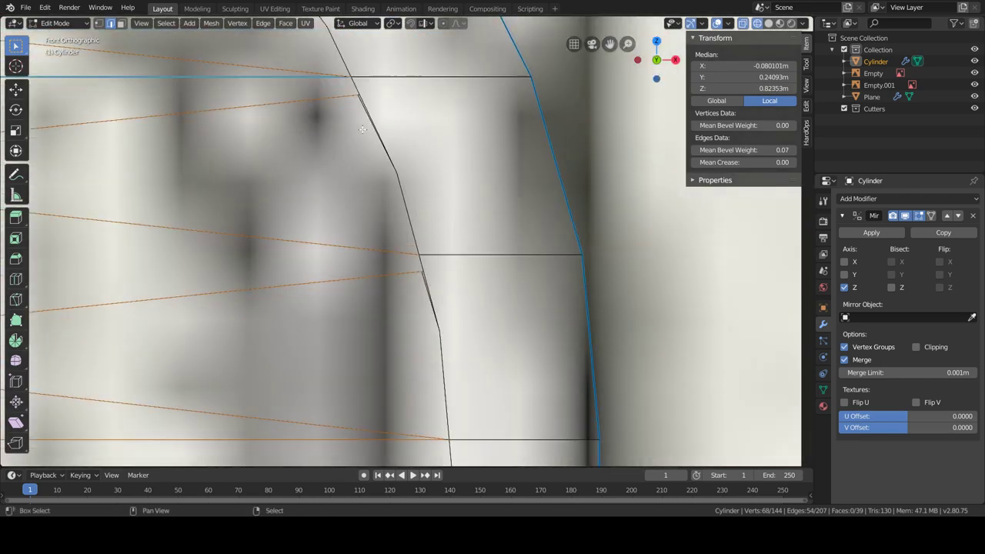
{"action": "middle_click_drag", "start_coordinate": [418, 203], "coordinate": [344, 68], "text": "shift"}
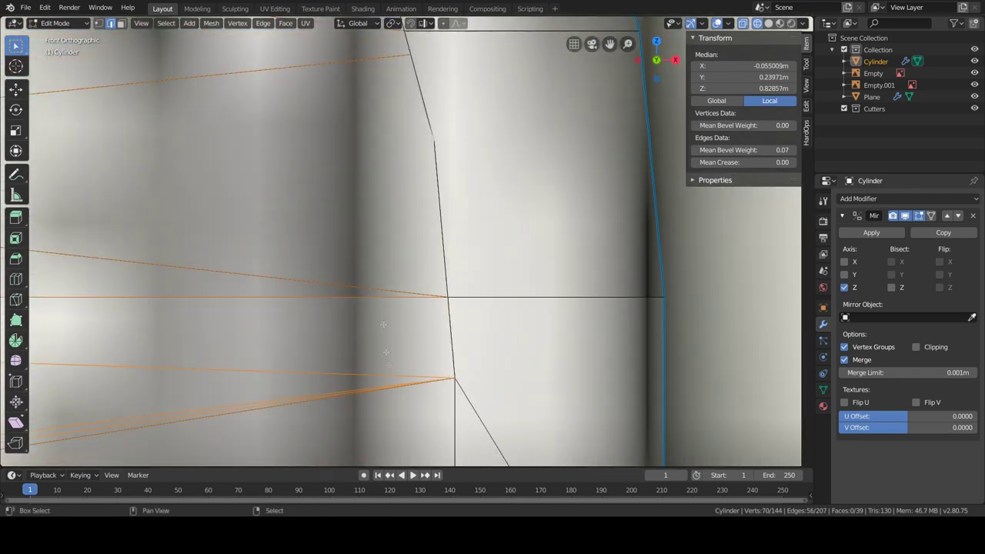
{"action": "scroll", "coordinate": [365, 306], "scroll_direction": "down", "scroll_amount": 3}
{"action": "key", "text": "x"}
{"action": "left_click", "coordinate": [338, 293]}
Step: Leave and re-enter Edit Mode, orbiting to inspect the cleaned arched band
{"action": "key", "text": "Tab"}
{"action": "scroll", "coordinate": [253, 257], "scroll_direction": "down", "scroll_amount": 3}
{"action": "mouse_move", "coordinate": [253, 257]}
{"action": "middle_mouse_down"}
{"action": "mouse_move", "coordinate": [373, 293]}
{"action": "mouse_move", "coordinate": [323, 277]}
{"action": "middle_mouse_up"}
{"action": "scroll", "coordinate": [373, 294], "scroll_direction": "up", "scroll_amount": 3}
{"action": "key", "text": "Tab"}
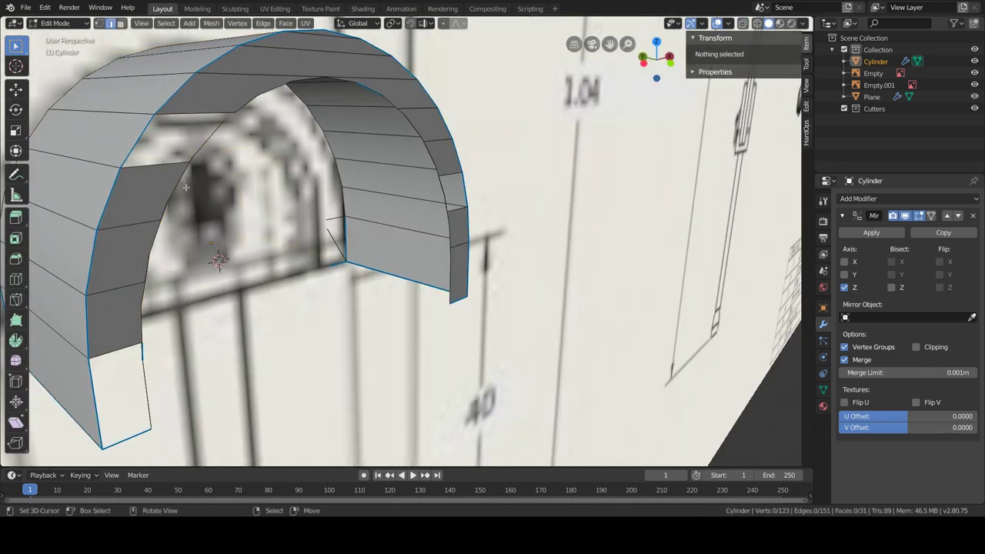
Step: Switch to vertex select and add a centred edge loop across the arch top
{"action": "scroll", "coordinate": [324, 277], "scroll_direction": "up", "scroll_amount": 2}
{"action": "left_click", "coordinate": [99, 23]}
{"action": "middle_click_drag", "start_coordinate": [254, 108], "coordinate": [304, 137]}
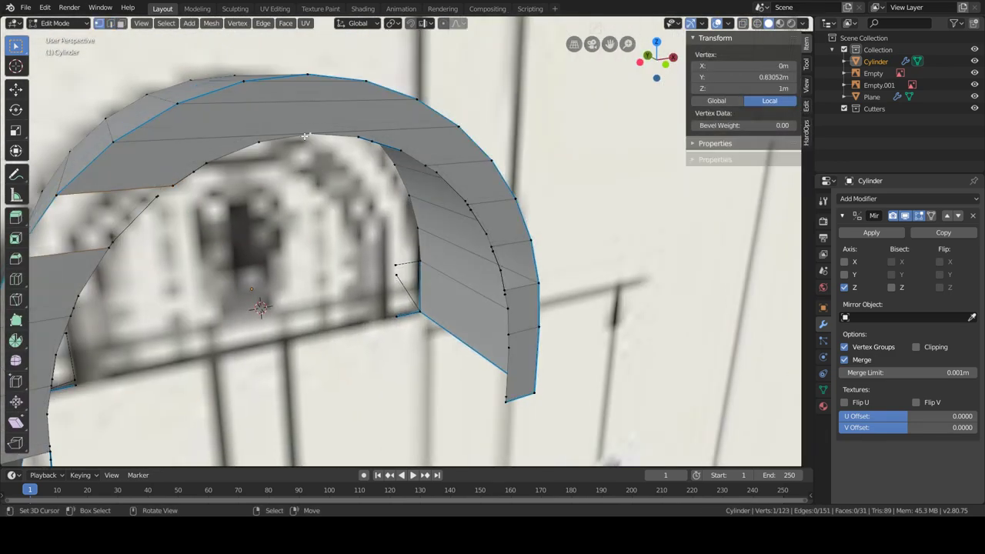
{"action": "key", "text": "ctrl+r"}
{"action": "left_click", "coordinate": [330, 142]}
{"action": "right_click", "coordinate": [330, 143]}
Step: In wireframe front view, box-select the arch's right-half vertices and delete them
{"action": "key", "text": "KP_1"}
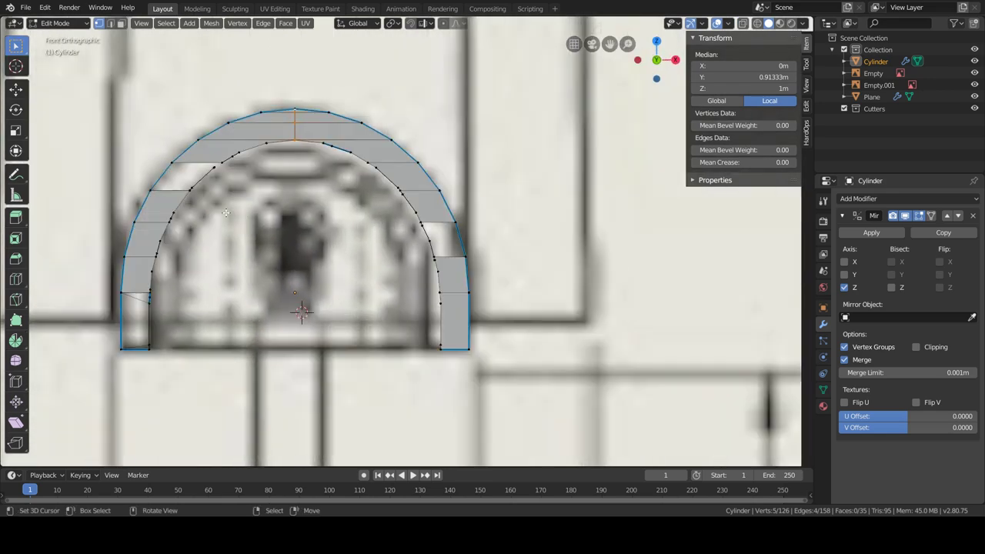
{"action": "key", "text": "4"}
{"action": "left_click", "coordinate": [314, 104]}
{"action": "key", "text": "x"}
{"action": "left_click", "coordinate": [519, 382]}
{"action": "left_click_drag", "start_coordinate": [304, 96], "coordinate": [404, 154]}
{"action": "key", "text": "x"}
{"action": "left_click", "coordinate": [429, 274]}
Step: Enable Mirror X on the half arch and run Merge by Distance on the mesh
{"action": "left_click", "coordinate": [845, 262]}
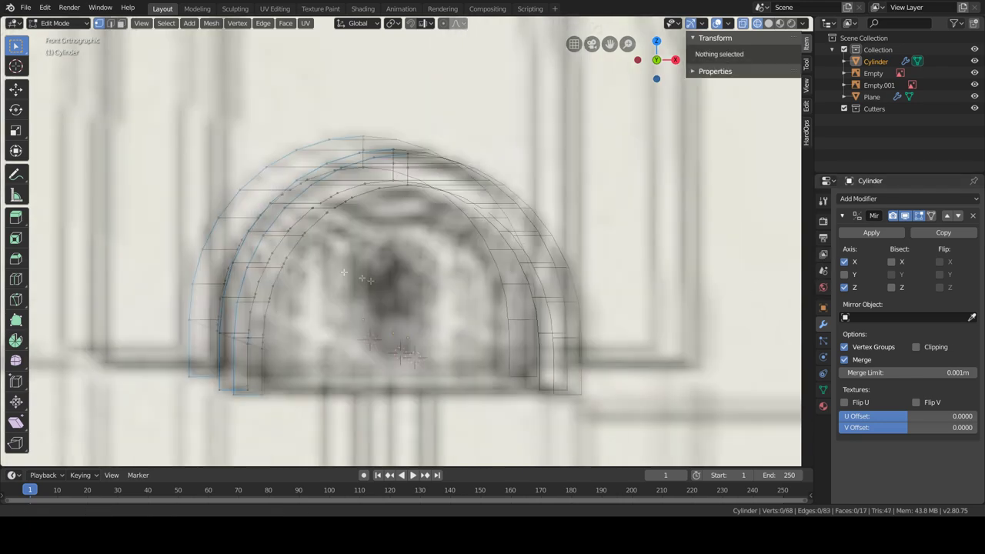
{"action": "middle_click_drag", "start_coordinate": [307, 231], "coordinate": [188, 85]}
{"action": "key", "text": "Tab"}
{"action": "left_click", "coordinate": [176, 22]}
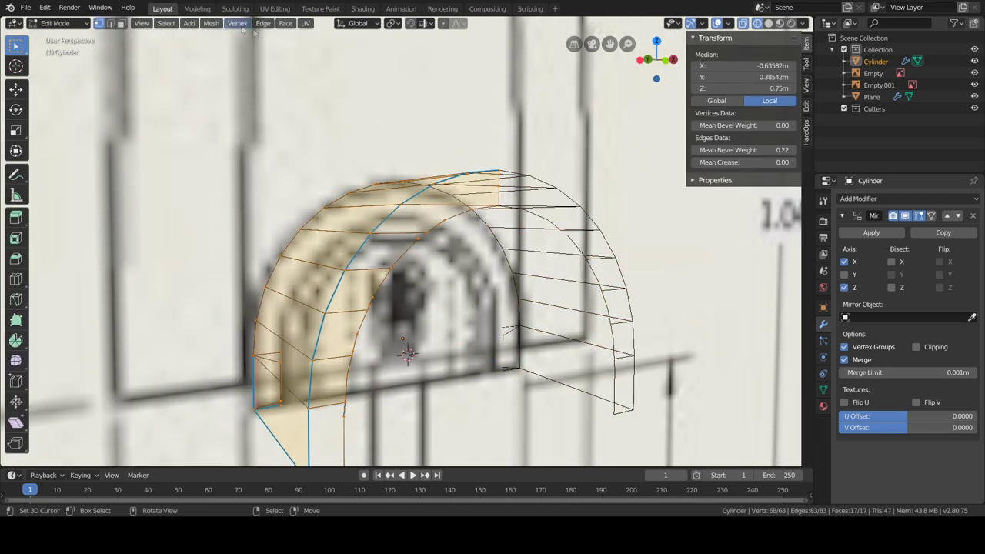
{"action": "key", "text": "Tab"}
{"action": "left_click", "coordinate": [185, 24]}
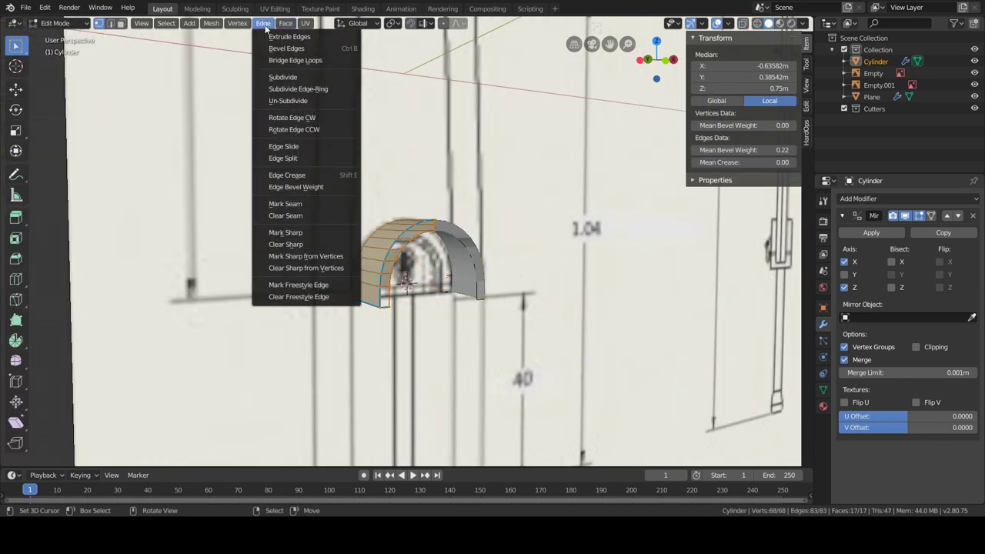
{"action": "left_click", "coordinate": [339, 347]}
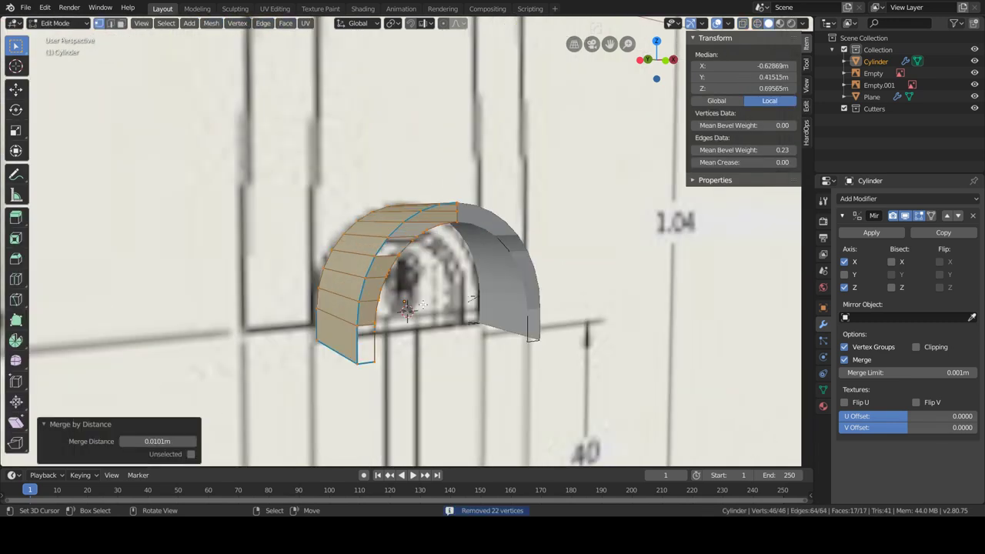
Step: Raise the merge distance to 0.0801 m and select a vertex at the open end
{"action": "scroll", "coordinate": [231, 431], "scroll_direction": "up", "scroll_amount": 5}
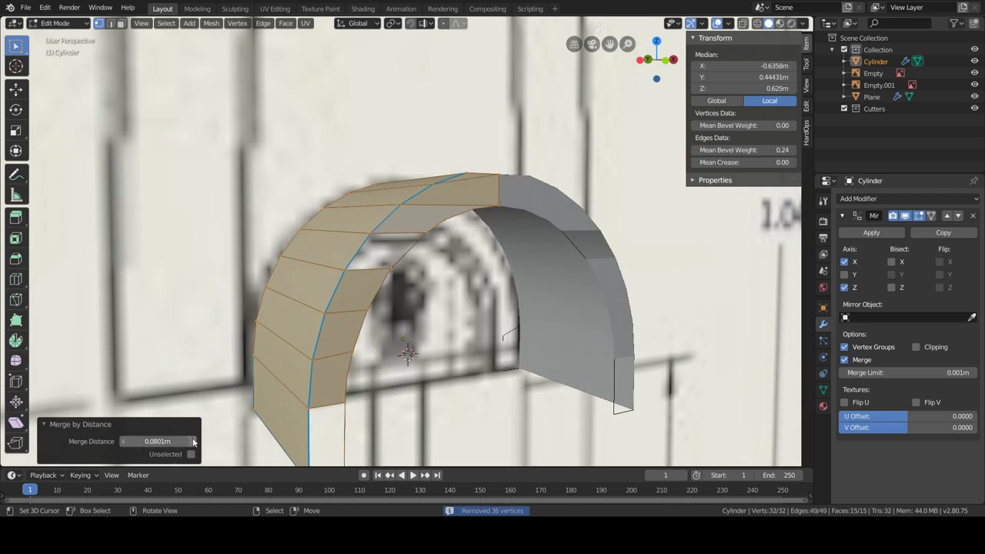
{"action": "left_click", "coordinate": [193, 441]}
{"action": "scroll", "coordinate": [400, 308], "scroll_direction": "up", "scroll_amount": 3}
{"action": "left_click", "coordinate": [448, 229]}
{"action": "middle_click_drag", "start_coordinate": [362, 325], "coordinate": [297, 295]}
Step: Fill a face between four arch vertices and dissolve the extra vertex inside
{"action": "key", "text": "f"}
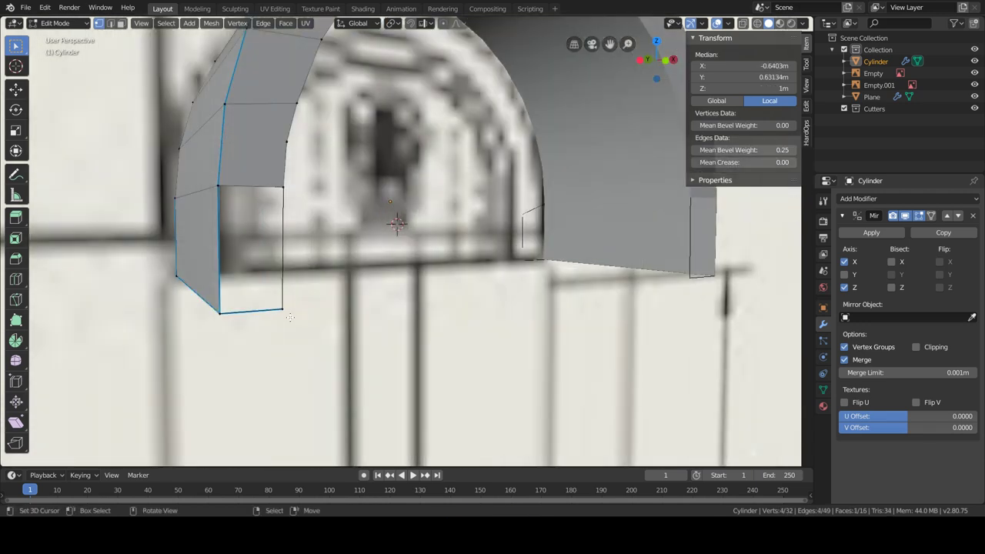
{"action": "middle_click_drag", "start_coordinate": [232, 181], "coordinate": [337, 251]}
{"action": "middle_click_drag", "start_coordinate": [243, 326], "coordinate": [262, 217]}
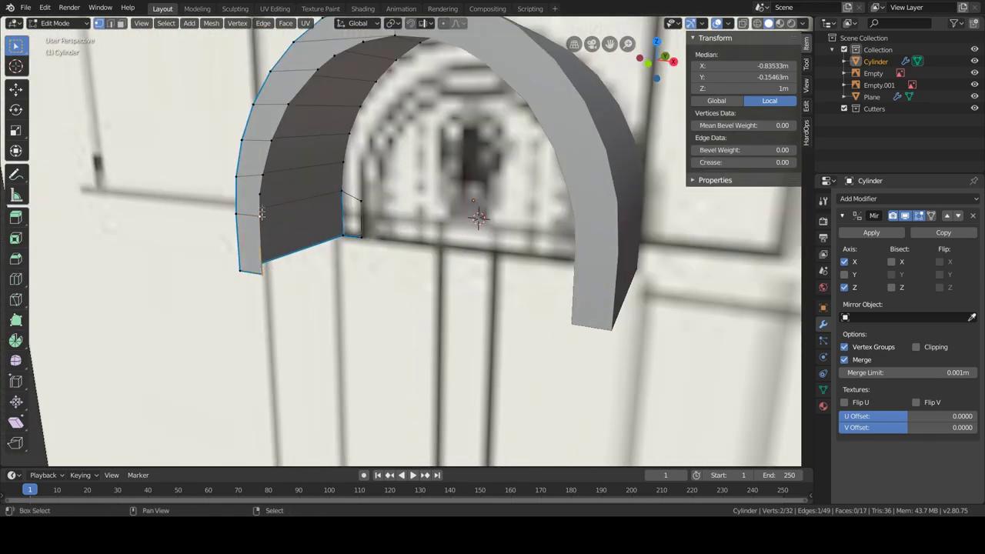
{"action": "key", "text": "x"}
{"action": "left_click", "coordinate": [246, 257]}
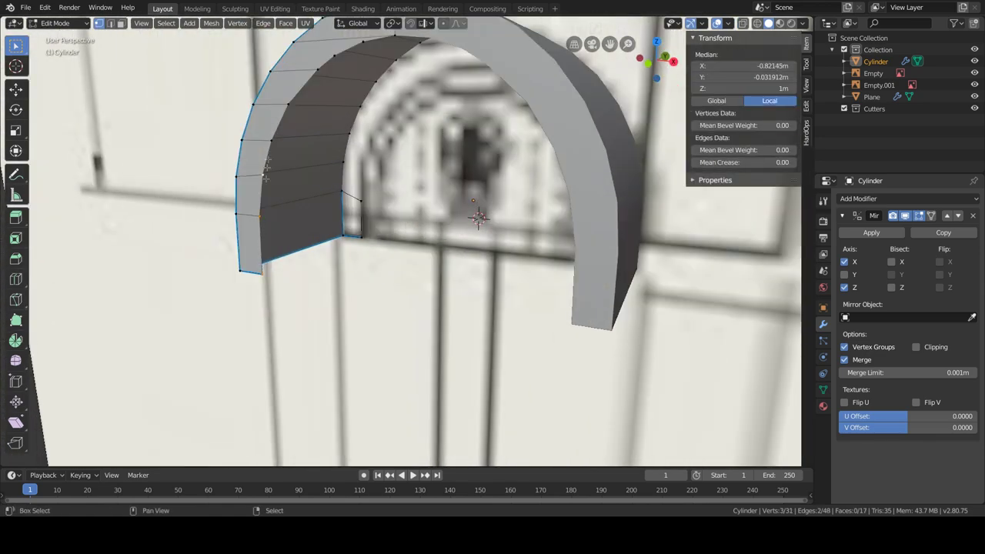
Step: Extrude the inner edge loop of the arch along the X axis
{"action": "middle_click_drag", "start_coordinate": [380, 179], "coordinate": [389, 192]}
{"action": "key", "text": "e"}
{"action": "key", "text": "x"}
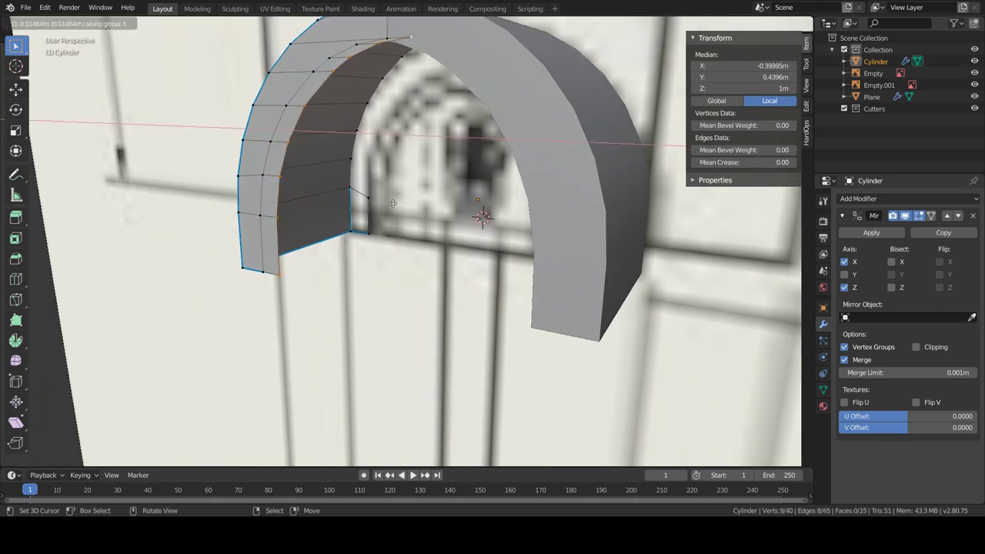
{"action": "left_click", "coordinate": [392, 203]}
{"action": "scroll", "coordinate": [446, 223], "scroll_direction": "down", "scroll_amount": 4}
{"action": "scroll", "coordinate": [502, 251], "scroll_direction": "down", "scroll_amount": 3}
{"action": "scroll", "coordinate": [503, 252], "scroll_direction": "up", "scroll_amount": 5}
Step: Undo a stray triangle at the arch top and extrude the inner band downward
{"action": "key", "text": "f"}
{"action": "mouse_move", "coordinate": [501, 231]}
{"action": "middle_mouse_down"}
{"action": "mouse_move", "coordinate": [491, 292]}
{"action": "mouse_move", "coordinate": [478, 243]}
{"action": "middle_mouse_up"}
{"action": "key", "text": "ctrl+z"}
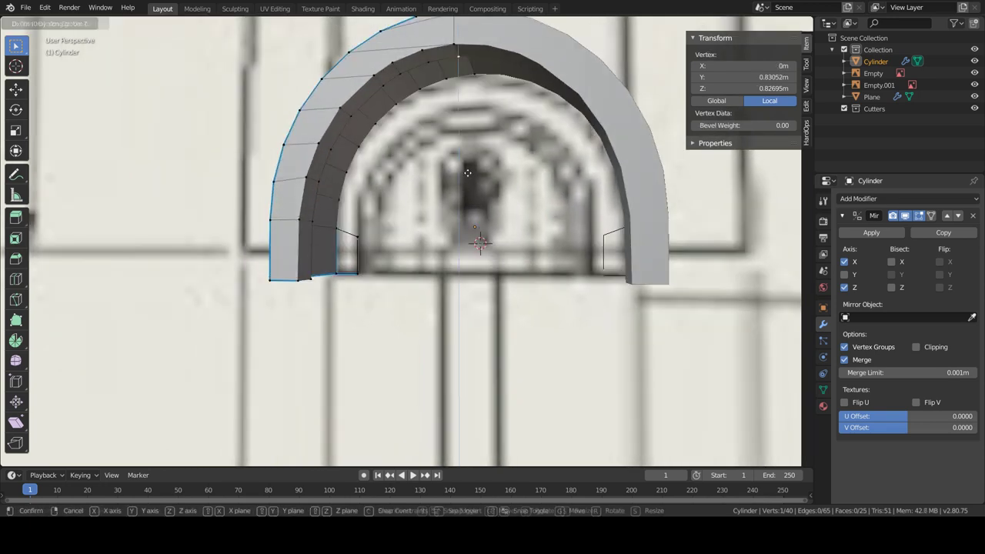
{"action": "left_click", "coordinate": [478, 447]}
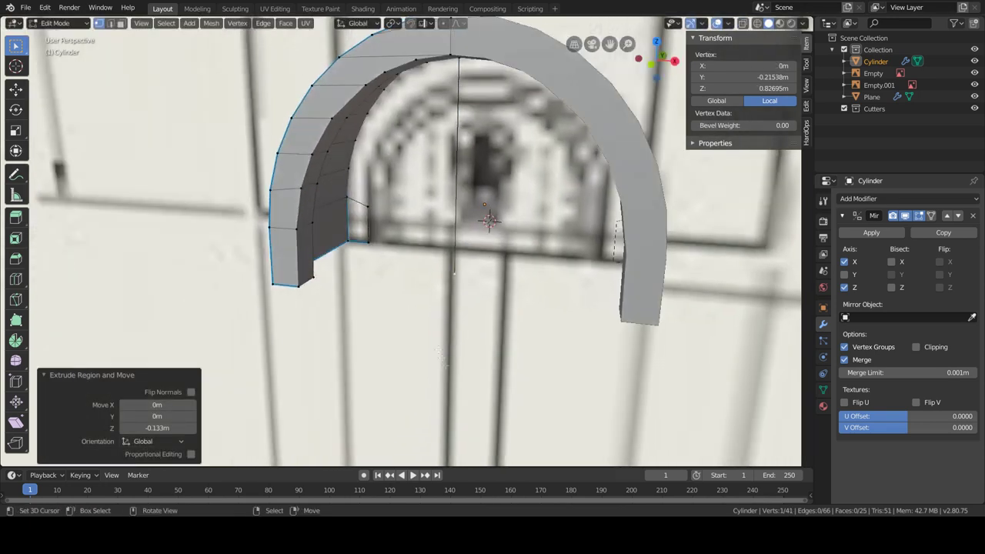
{"action": "middle_click_drag", "start_coordinate": [478, 446], "coordinate": [515, 208]}
{"action": "left_click", "coordinate": [395, 23]}
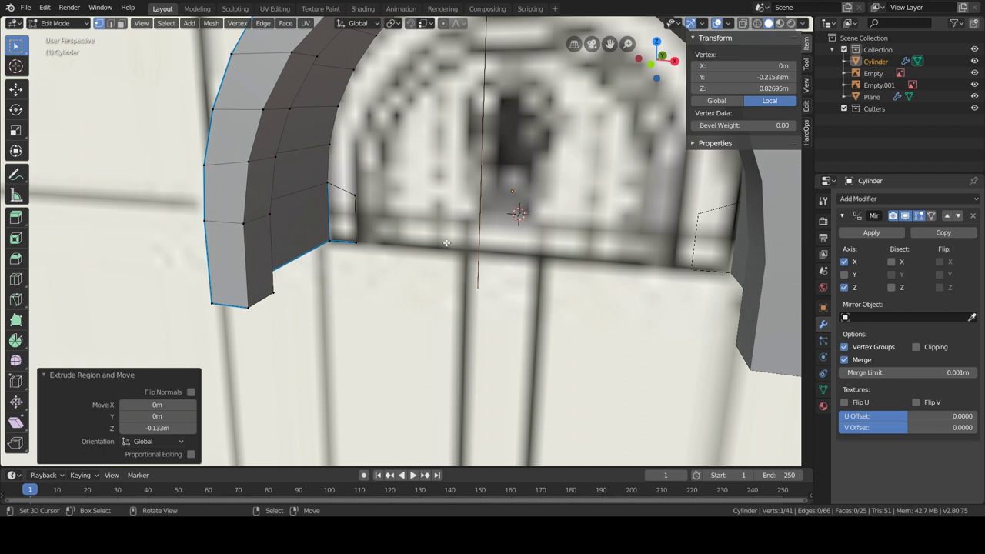
Step: Tidy an arch vertex into a new position and select another vertex
{"action": "key", "text": "g"}
{"action": "key", "text": "z"}
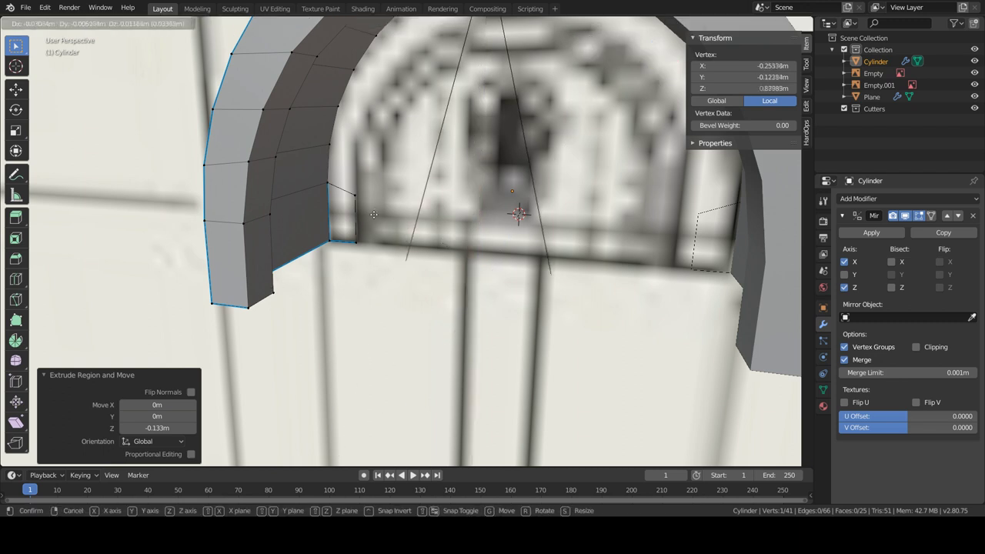
{"action": "key", "text": "Escape"}
{"action": "key", "text": "g"}
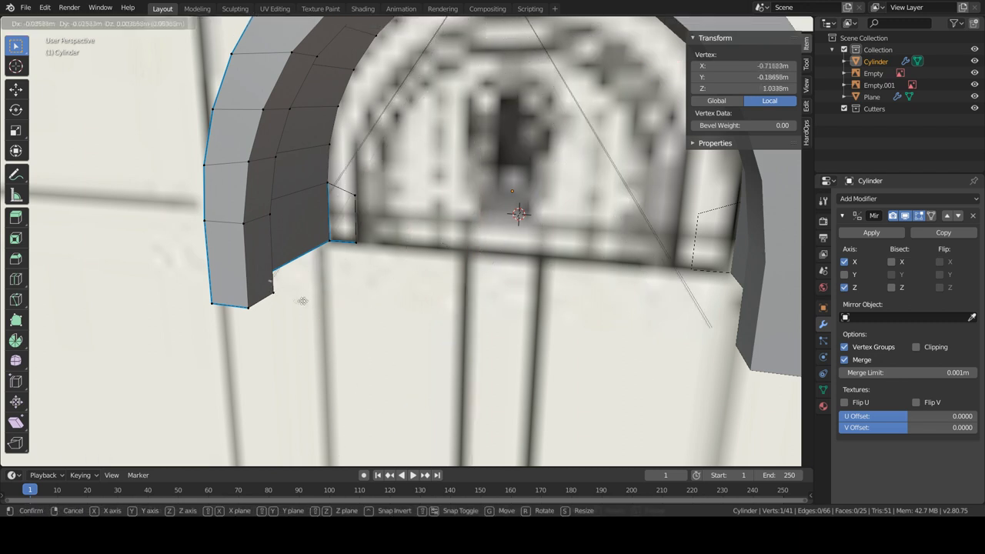
{"action": "left_click", "coordinate": [302, 300]}
{"action": "left_click", "coordinate": [455, 339]}
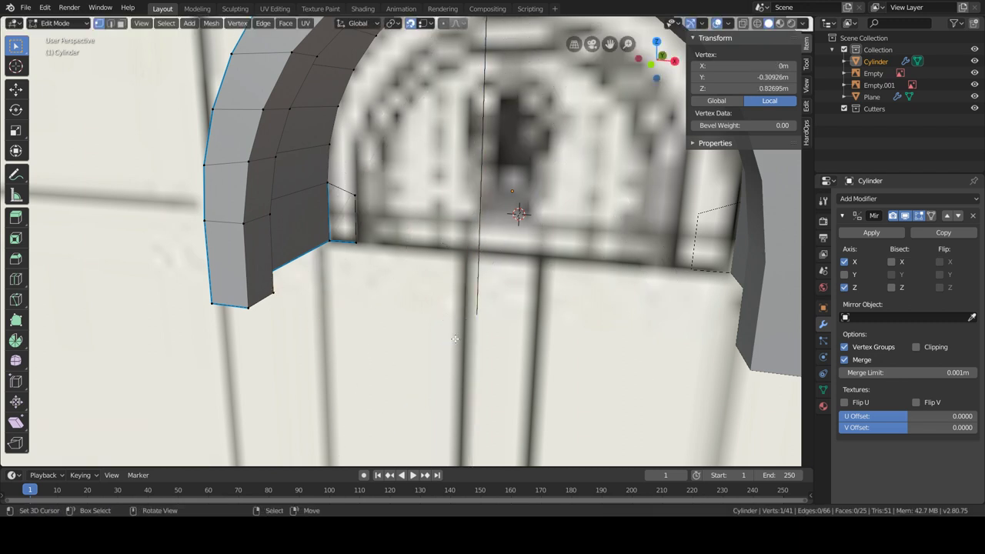
Step: Add an edge loop across the inner floor and fill a face between the edges
{"action": "left_click", "coordinate": [486, 285]}
{"action": "left_click", "coordinate": [110, 23]}
{"action": "left_click", "coordinate": [353, 309]}
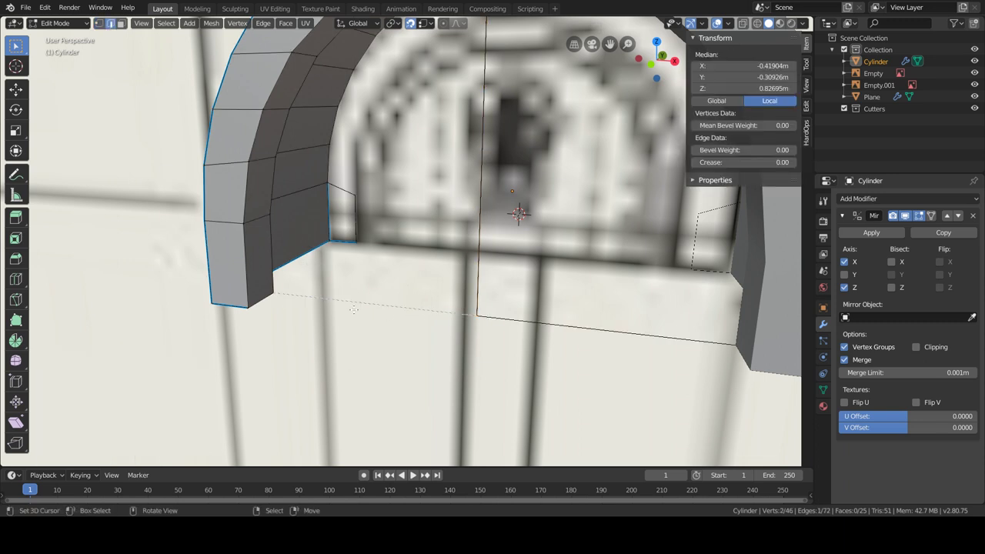
{"action": "key", "text": "f"}
{"action": "key", "text": "f"}
{"action": "key", "text": "f"}
{"action": "key", "text": "f"}
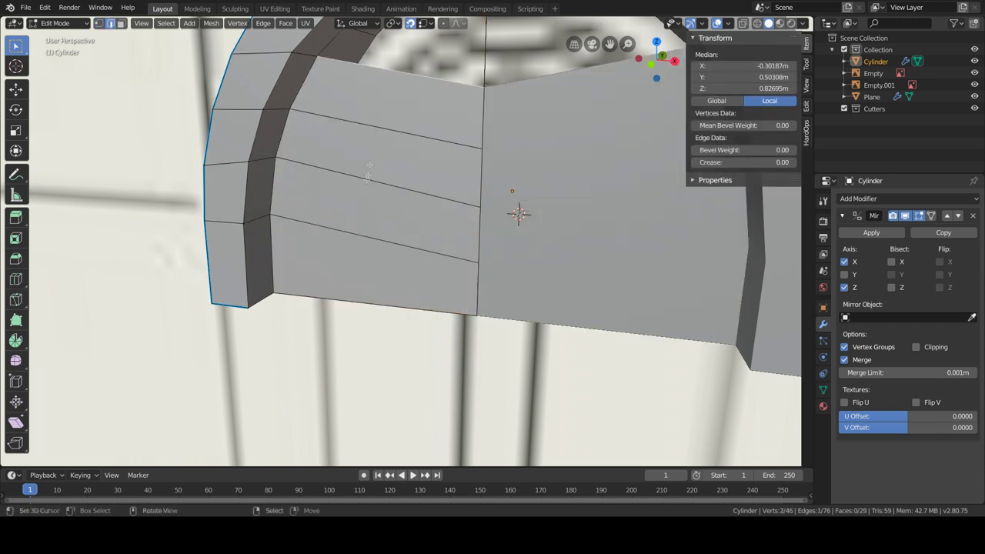
{"action": "scroll", "coordinate": [384, 165], "scroll_direction": "up", "scroll_amount": 4}
{"action": "middle_click_drag", "start_coordinate": [424, 198], "coordinate": [434, 74], "text": "shift"}
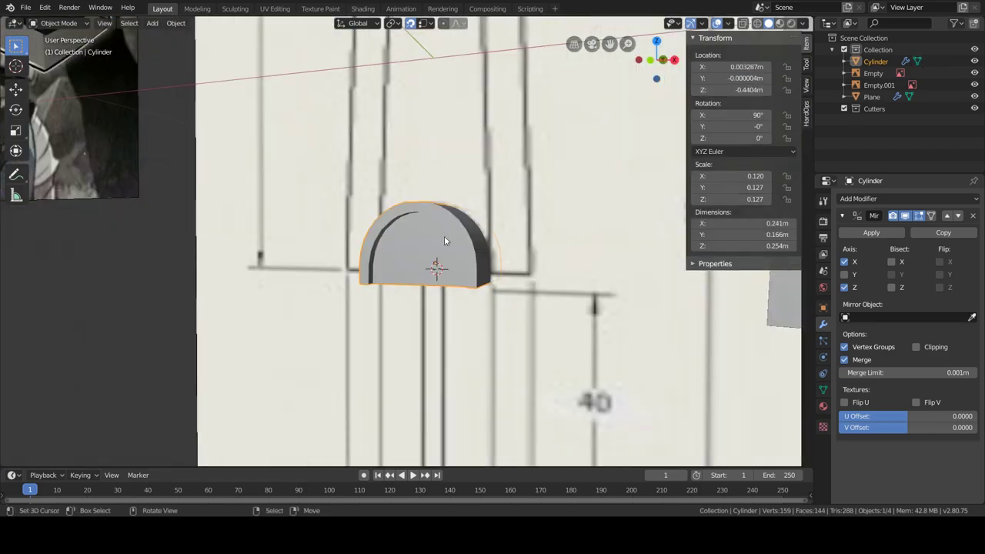
{"action": "scroll", "coordinate": [444, 241], "scroll_direction": "down", "scroll_amount": 3}
{"action": "scroll", "coordinate": [220, 245], "scroll_direction": "down", "scroll_amount": 5}
Step: Move the guard along the Y axis
{"action": "mouse_move", "coordinate": [221, 244]}
{"action": "middle_mouse_down"}
{"action": "mouse_move", "coordinate": [341, 393]}
{"action": "mouse_move", "coordinate": [457, 342]}
{"action": "mouse_move", "coordinate": [416, 354]}
{"action": "mouse_move", "coordinate": [346, 308]}
{"action": "mouse_move", "coordinate": [231, 277]}
{"action": "middle_mouse_up"}
{"action": "scroll", "coordinate": [413, 355], "scroll_direction": "up", "scroll_amount": 5}
{"action": "scroll", "coordinate": [347, 308], "scroll_direction": "down", "scroll_amount": 3}
{"action": "key", "text": "g"}
{"action": "key", "text": "y"}
{"action": "left_click", "coordinate": [207, 271]}
Step: Delete two arc edges, enable mirror clipping, and move a bottom vertex onto the mirror plane
{"action": "key", "text": "Tab"}
{"action": "key", "text": "alt+a"}
{"action": "middle_click_drag", "start_coordinate": [442, 237], "coordinate": [444, 326]}
{"action": "left_click", "coordinate": [444, 326]}
{"action": "key", "text": "x"}
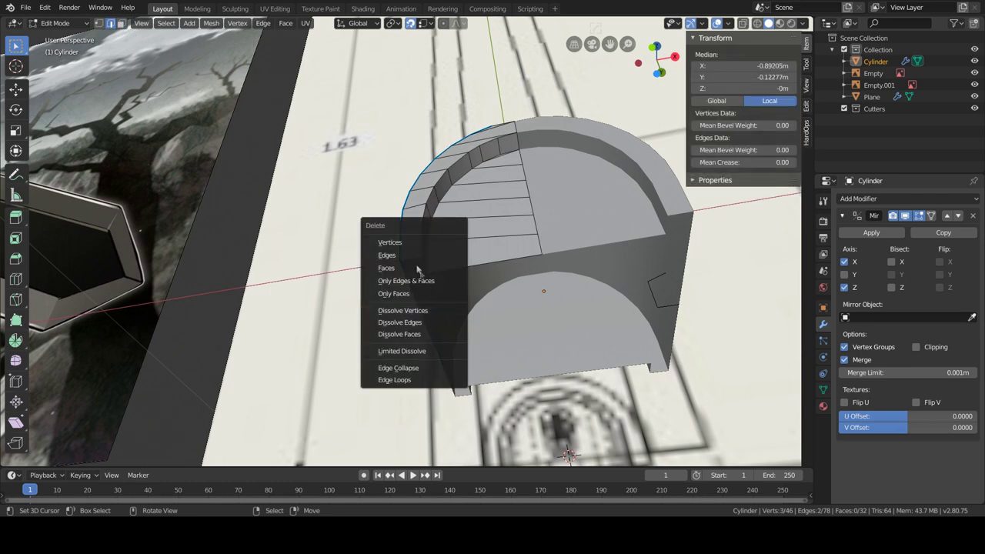
{"action": "left_click", "coordinate": [387, 255]}
{"action": "left_click", "coordinate": [916, 347]}
{"action": "left_click", "coordinate": [449, 337]}
{"action": "key", "text": "g"}
{"action": "left_click", "coordinate": [577, 319]}
Step: Add a loop cut across the arch and slide it to one side
{"action": "key", "text": "ctrl+r"}
{"action": "left_click", "coordinate": [443, 327]}
{"action": "key", "text": "g"}
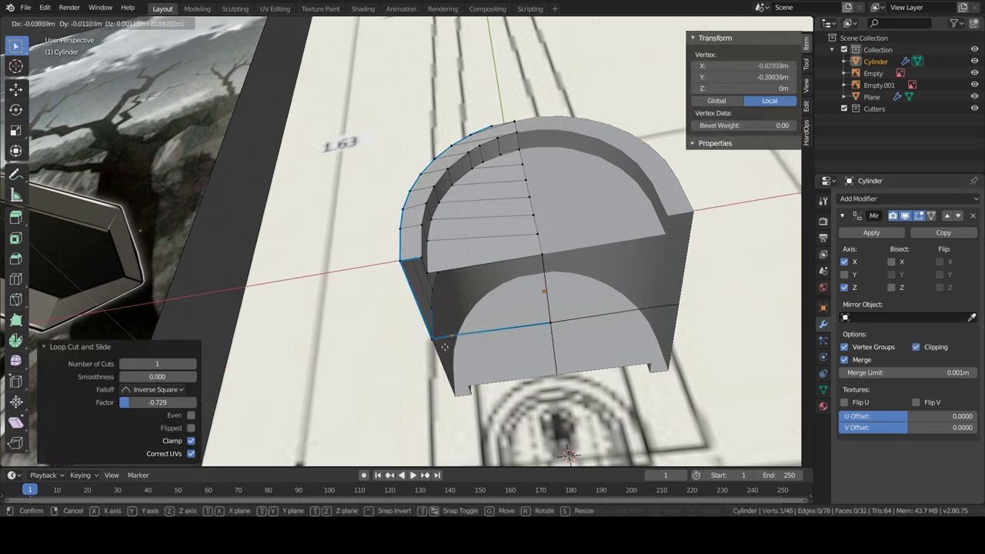
{"action": "left_click", "coordinate": [456, 353]}
Step: Select the edges around the open side and fill them with a new face
{"action": "left_click", "coordinate": [439, 342]}
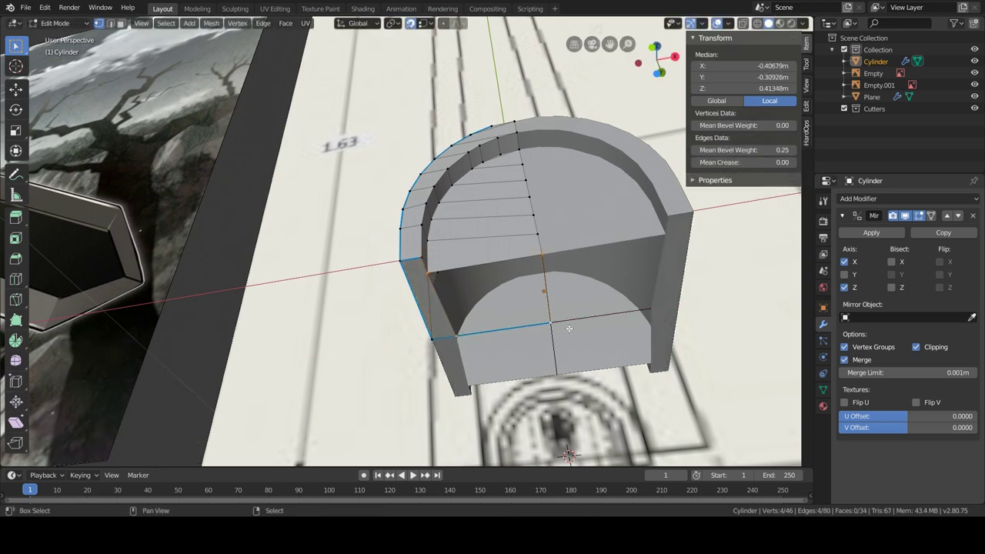
{"action": "key", "text": "f"}
{"action": "key", "text": "Tab"}
{"action": "key", "text": "Tab"}
{"action": "key", "text": "Tab"}
{"action": "key", "text": "Tab"}
{"action": "middle_click_drag", "start_coordinate": [556, 323], "coordinate": [615, 287]}
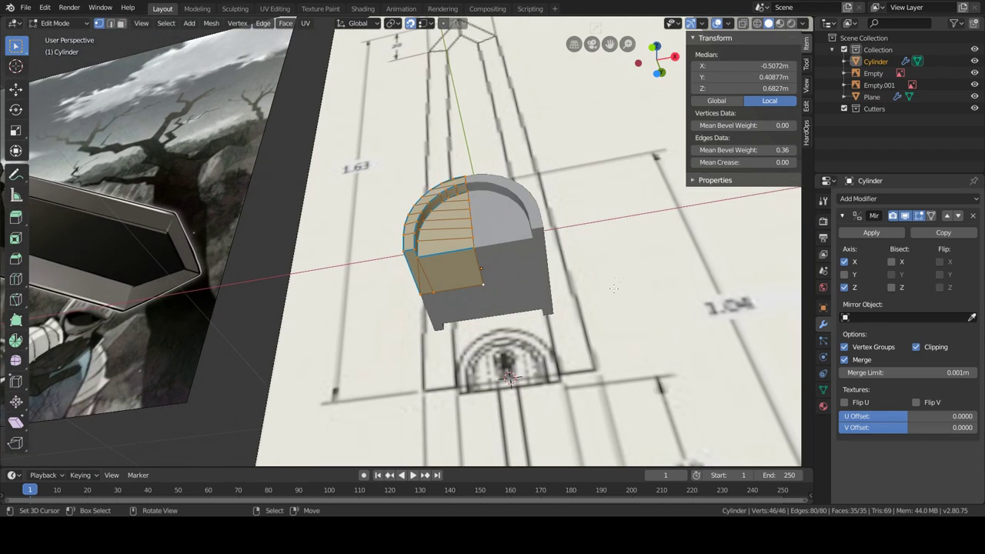
{"action": "scroll", "coordinate": [529, 247], "scroll_direction": "down", "scroll_amount": 5}
{"action": "mouse_move", "coordinate": [528, 247]}
{"action": "middle_mouse_down"}
{"action": "mouse_move", "coordinate": [585, 254]}
{"action": "mouse_move", "coordinate": [418, 345]}
{"action": "middle_mouse_up"}
{"action": "scroll", "coordinate": [586, 254], "scroll_direction": "up", "scroll_amount": 5}
{"action": "scroll", "coordinate": [586, 254], "scroll_direction": "up", "scroll_amount": 3}
{"action": "scroll", "coordinate": [586, 254], "scroll_direction": "down", "scroll_amount": 3}
{"action": "key", "text": "Tab"}
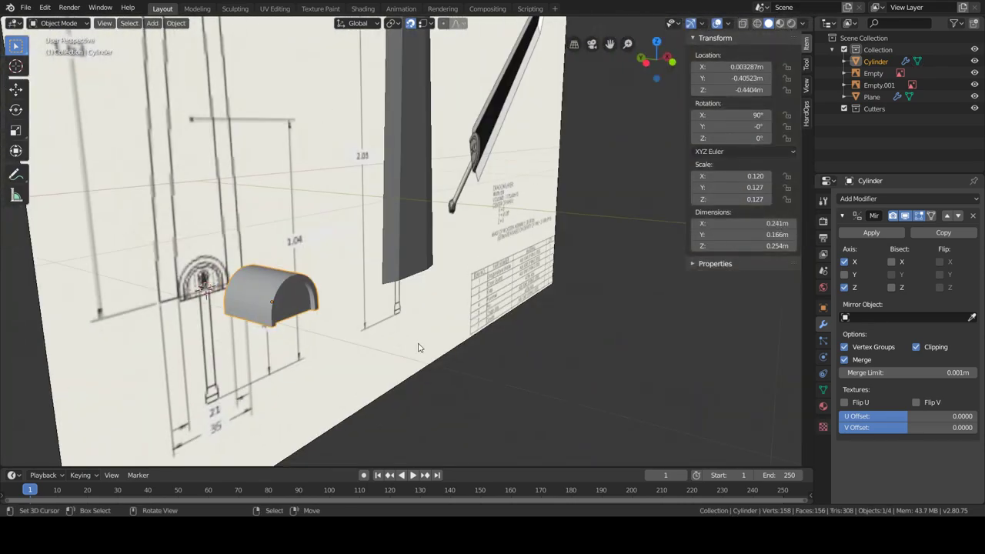
Step: Scale the guard's depth along Y to 0.49 and view it from the front
{"action": "key", "text": "s"}
{"action": "key", "text": "y"}
{"action": "left_click", "coordinate": [357, 324]}
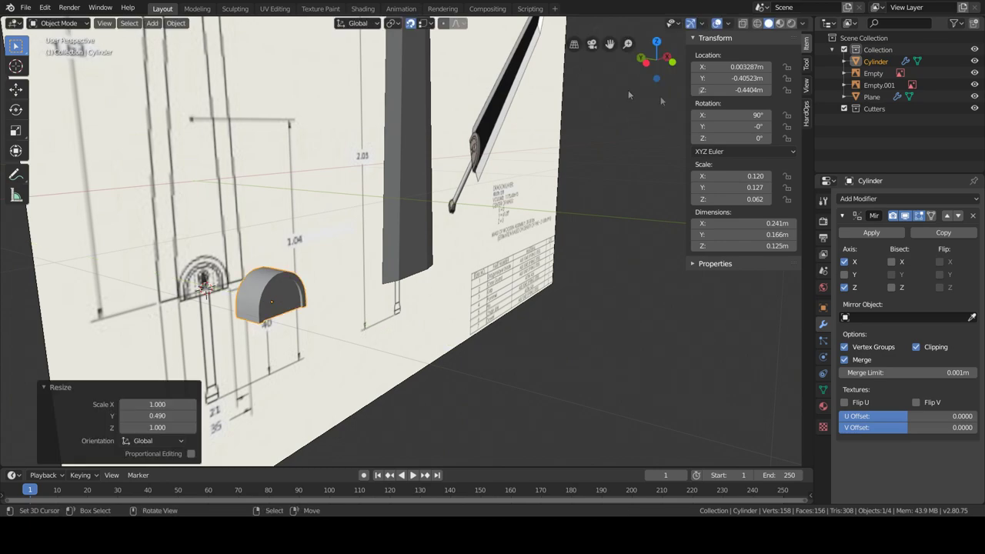
{"action": "key", "text": "KP_1"}
{"action": "scroll", "coordinate": [506, 297], "scroll_direction": "up", "scroll_amount": 3}
{"action": "scroll", "coordinate": [433, 303], "scroll_direction": "up", "scroll_amount": 2}
{"action": "scroll", "coordinate": [500, 307], "scroll_direction": "up", "scroll_amount": 2}
{"action": "scroll", "coordinate": [499, 308], "scroll_direction": "up", "scroll_amount": 2}
{"action": "left_click", "coordinate": [337, 166]}
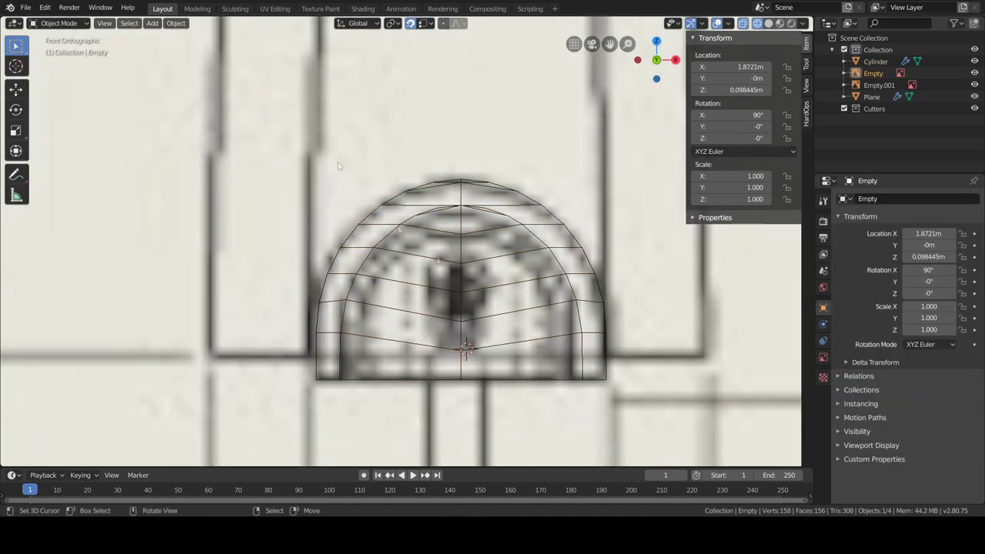
{"action": "scroll", "coordinate": [574, 283], "scroll_direction": "down", "scroll_amount": 3}
{"action": "left_click", "coordinate": [475, 185]}
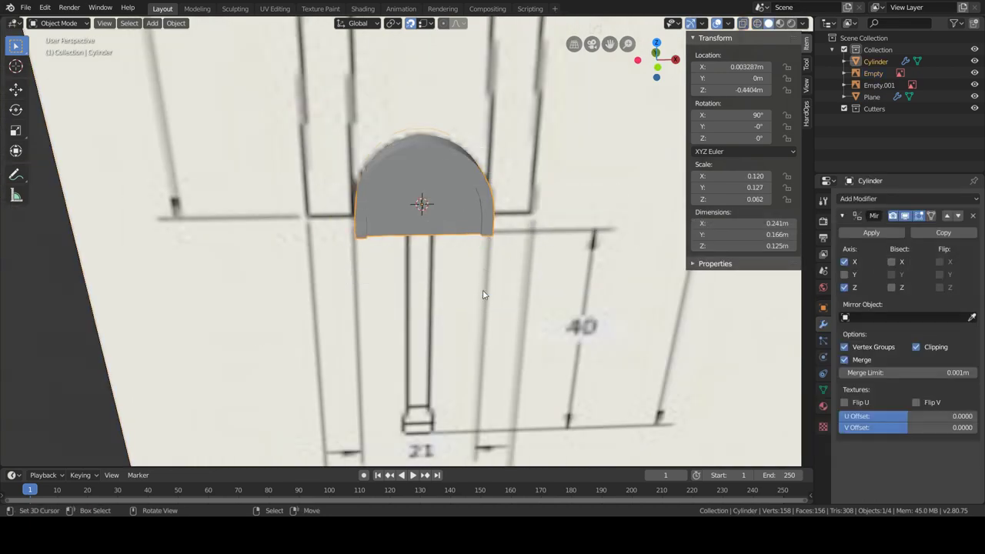
{"action": "scroll", "coordinate": [483, 289], "scroll_direction": "up", "scroll_amount": 2}
Step: Add a cylinder at the guard, shrink it, and rotate it 90° on X
{"action": "key", "text": "shift+z"}
{"action": "key", "text": "shift+a"}
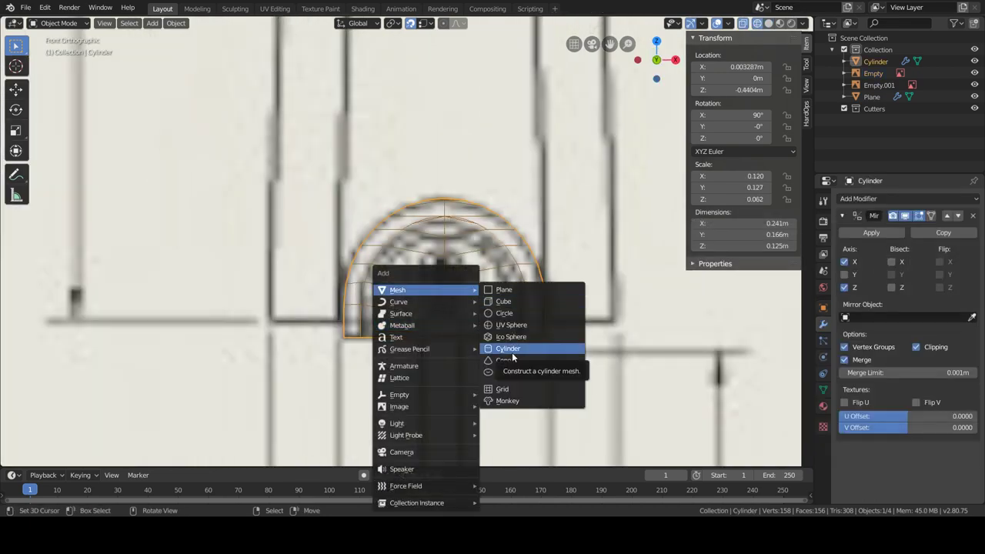
{"action": "left_click", "coordinate": [512, 348]}
{"action": "scroll", "coordinate": [512, 353], "scroll_direction": "down", "scroll_amount": 5}
{"action": "middle_click_drag", "start_coordinate": [512, 353], "coordinate": [325, 275]}
{"action": "key", "text": "s"}
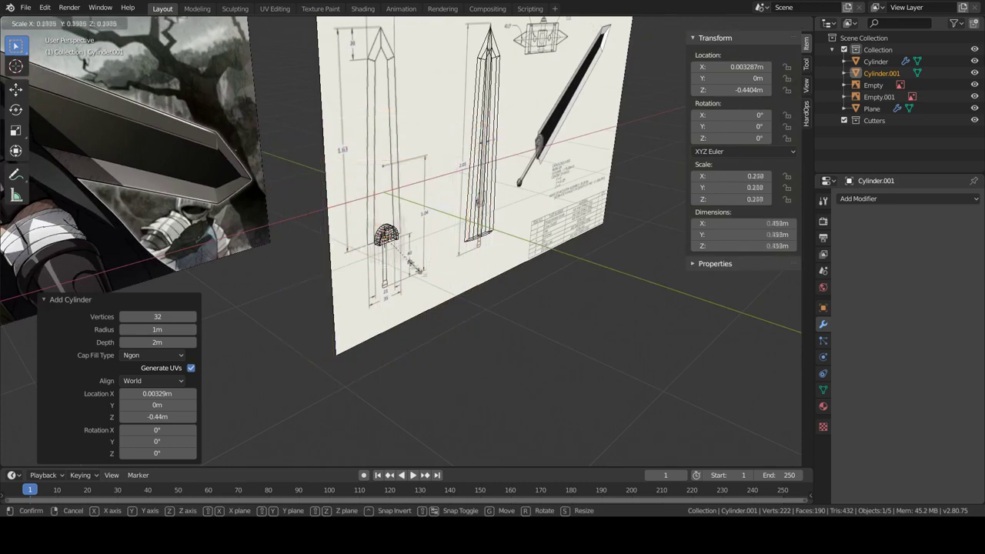
{"action": "left_click", "coordinate": [429, 278]}
{"action": "key", "text": "r"}
{"action": "key", "text": "x"}
{"action": "key", "text": "9"}
{"action": "key", "text": "0"}
{"action": "key", "text": "Return"}
Step: Shrink the pin cylinder to about half size in solid shading
{"action": "scroll", "coordinate": [355, 291], "scroll_direction": "up", "scroll_amount": 4}
{"action": "key", "text": "s"}
{"action": "left_click", "coordinate": [356, 291]}
{"action": "middle_click_drag", "start_coordinate": [356, 291], "coordinate": [460, 295]}
{"action": "key", "text": "z"}
{"action": "left_click", "coordinate": [556, 295]}
{"action": "key", "text": "s"}
{"action": "left_click", "coordinate": [358, 303]}
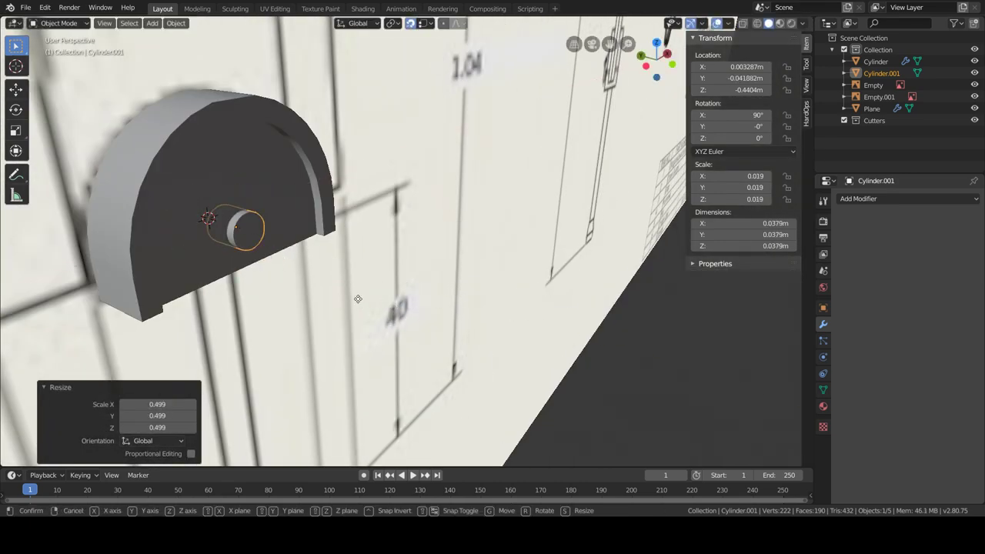
{"action": "middle_click_drag", "start_coordinate": [358, 304], "coordinate": [273, 341]}
Step: Delete the pin's hidden end face and sink the pin into the arch along Y
{"action": "key", "text": "Tab"}
{"action": "left_click", "coordinate": [436, 259]}
{"action": "key", "text": "x"}
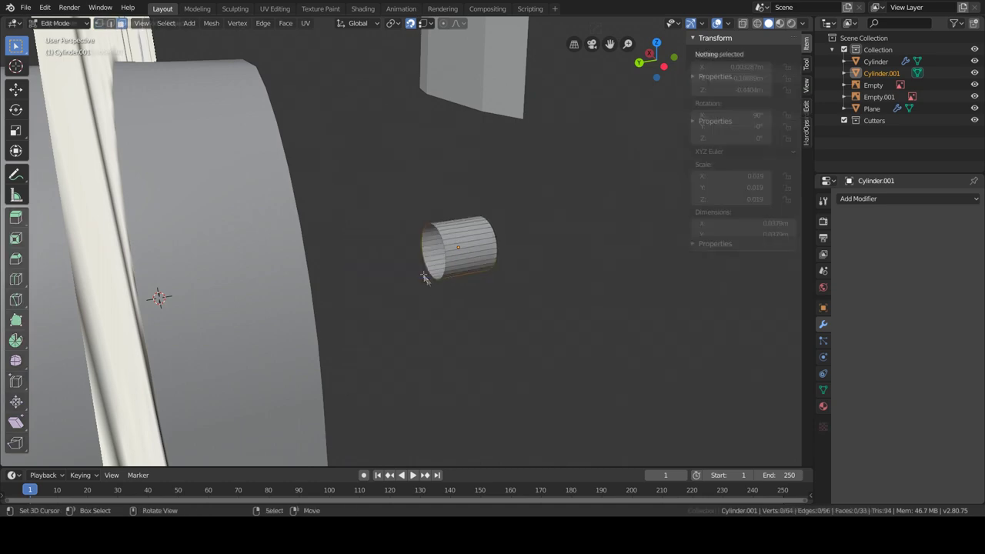
{"action": "left_click", "coordinate": [424, 275]}
{"action": "key", "text": "Tab"}
{"action": "key", "text": "g"}
{"action": "key", "text": "y"}
{"action": "left_click", "coordinate": [508, 344]}
{"action": "key", "text": "g"}
{"action": "key", "text": "y"}
{"action": "left_click", "coordinate": [436, 346]}
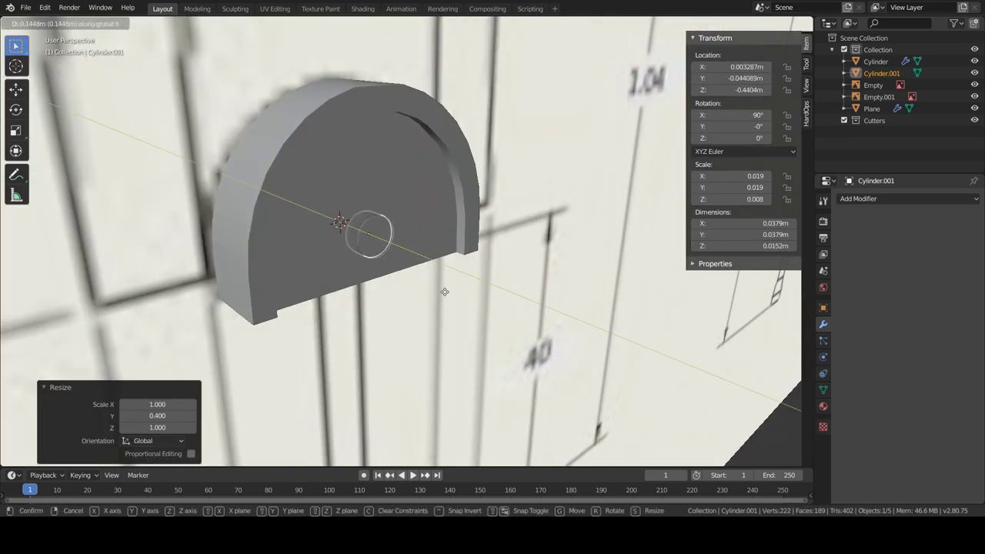
{"action": "key", "text": "KP_1"}
{"action": "key", "text": "g"}
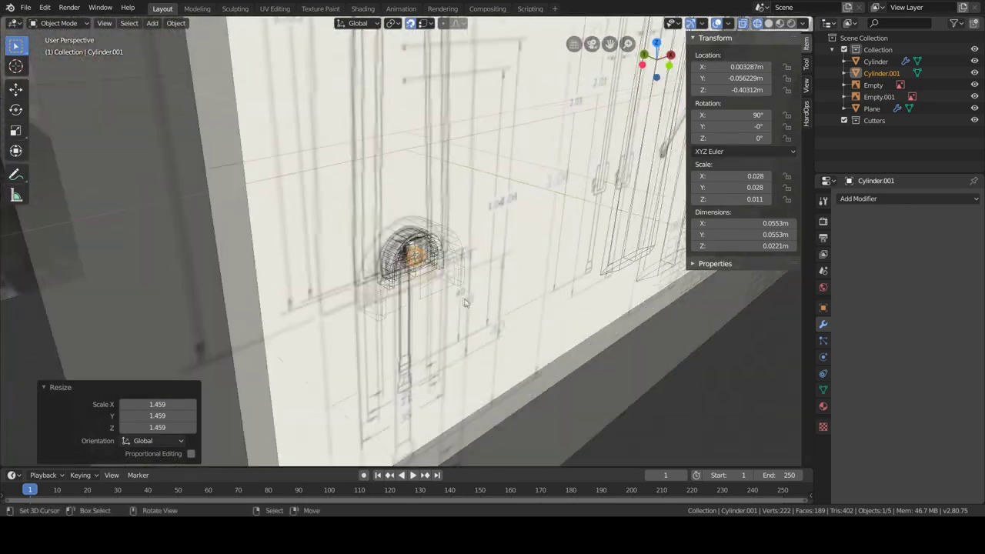
Step: Apply the pin's scale and bevel its front edge loop
{"action": "key", "text": "ctrl+Tab"}
{"action": "left_click", "coordinate": [374, 318]}
{"action": "left_click", "coordinate": [434, 306], "text": "alt"}
{"action": "left_click", "coordinate": [211, 23]}
{"action": "left_click", "coordinate": [297, 110]}
{"action": "key", "text": "ctrl+b"}
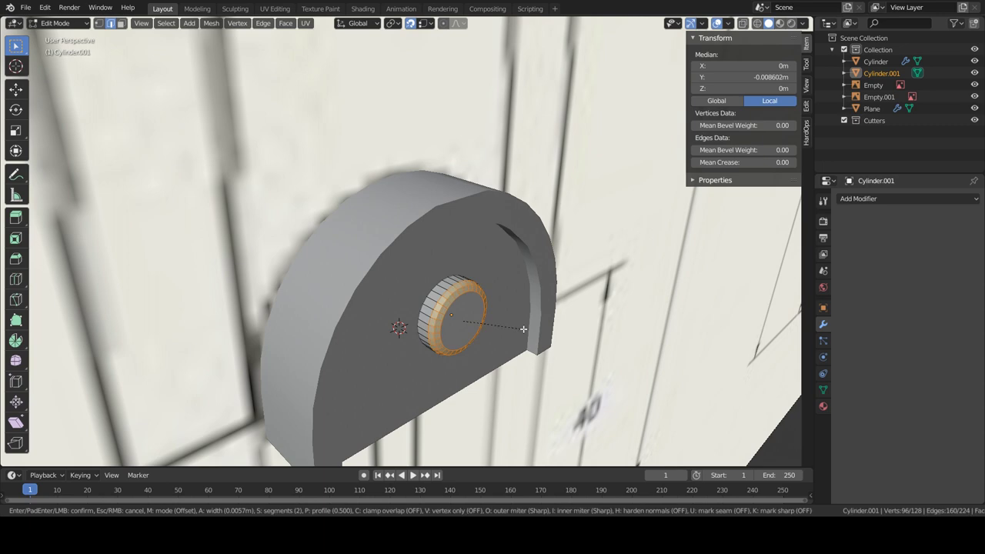
{"action": "left_click", "coordinate": [523, 328]}
Step: Boolean-union the pin into the guard, apply the modifiers, and delete the cutter
{"action": "key", "text": "Tab"}
{"action": "left_click", "coordinate": [391, 304], "text": "shift"}
{"action": "key", "text": "q"}
{"action": "left_click", "coordinate": [439, 377]}
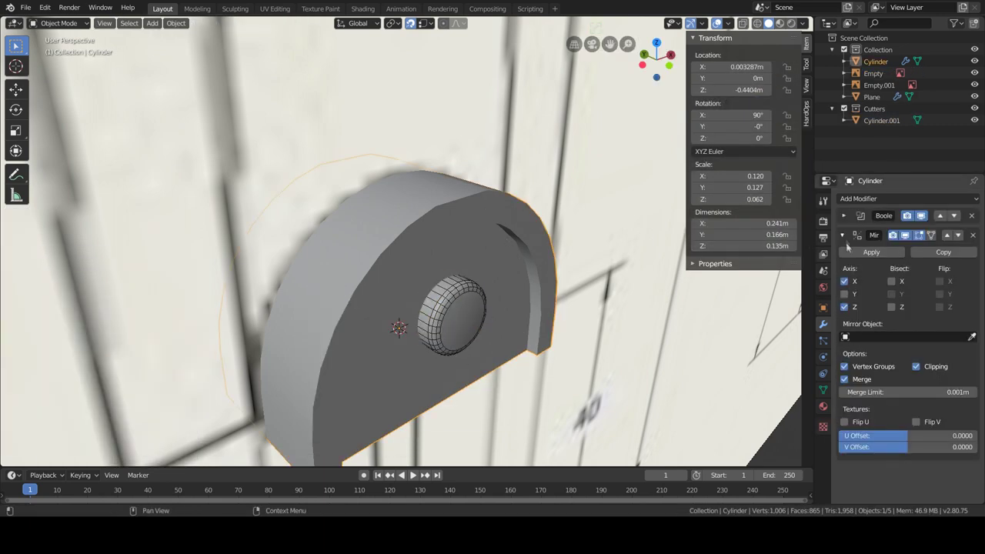
{"action": "key", "text": "ctrl+a"}
{"action": "key", "text": "ctrl+a"}
{"action": "key", "text": "Delete"}
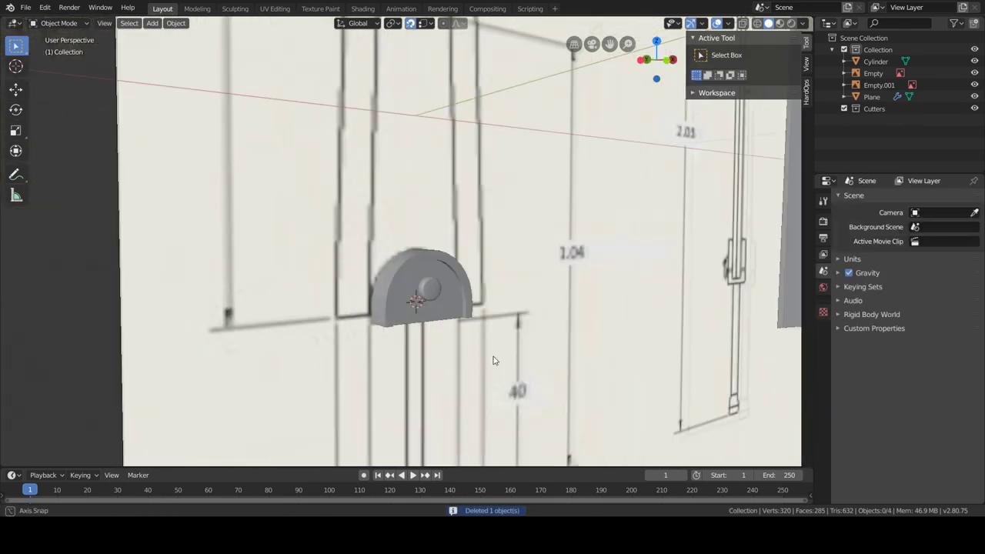
Step: Add a circle Empty at the guard's centre
{"action": "scroll", "coordinate": [494, 361], "scroll_direction": "down", "scroll_amount": 5}
{"action": "scroll", "coordinate": [606, 248], "scroll_direction": "down", "scroll_amount": 2}
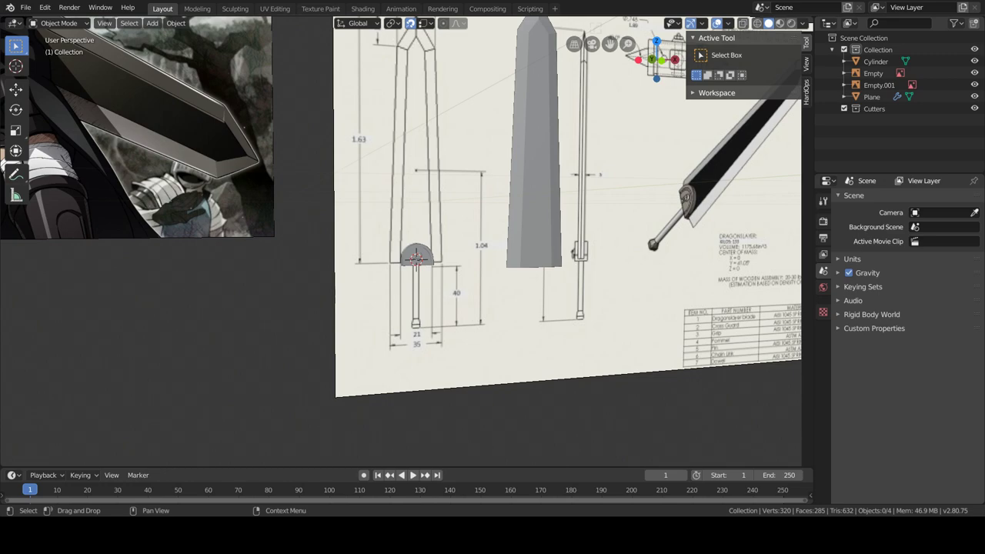
{"action": "scroll", "coordinate": [415, 258], "scroll_direction": "up", "scroll_amount": 10}
{"action": "key", "text": "shift+a"}
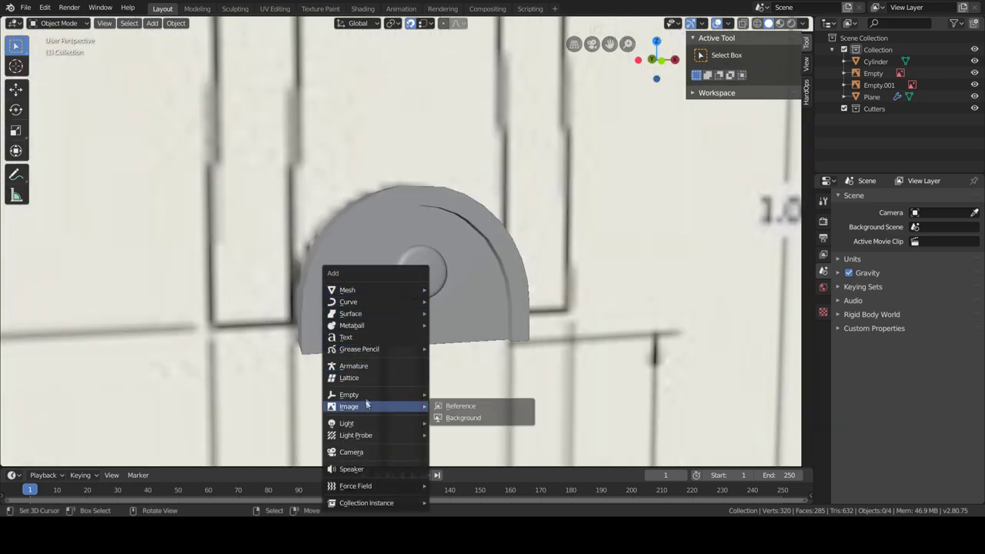
{"action": "left_click", "coordinate": [465, 431]}
{"action": "scroll", "coordinate": [466, 431], "scroll_direction": "down", "scroll_amount": 6}
{"action": "middle_click_drag", "start_coordinate": [466, 385], "coordinate": [538, 331]}
Step: Shrink the circle Empty, turn it 90 degrees, then delete it
{"action": "key", "text": "s"}
{"action": "left_click", "coordinate": [514, 319]}
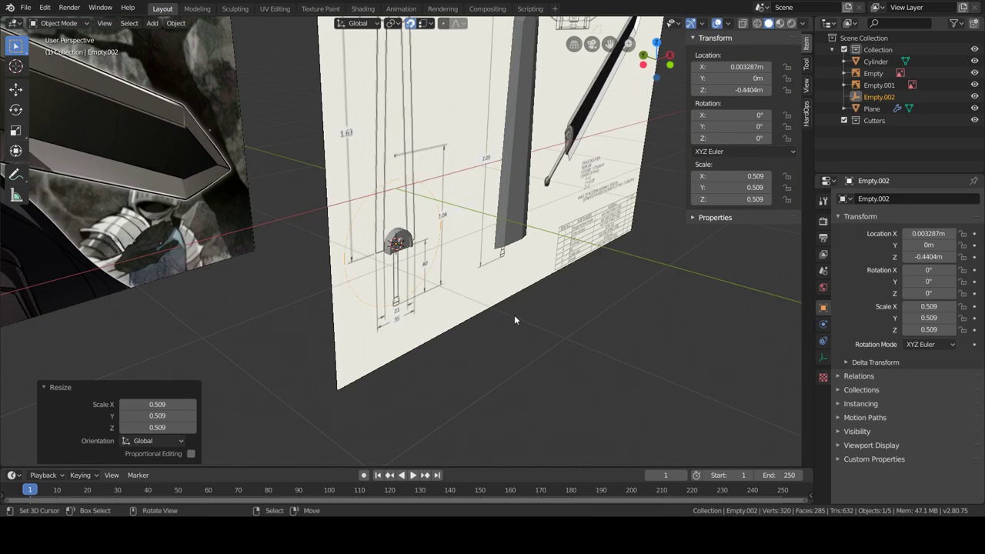
{"action": "type", "text": "90"}
{"action": "key", "text": "Return"}
{"action": "key", "text": "KP_Decimal"}
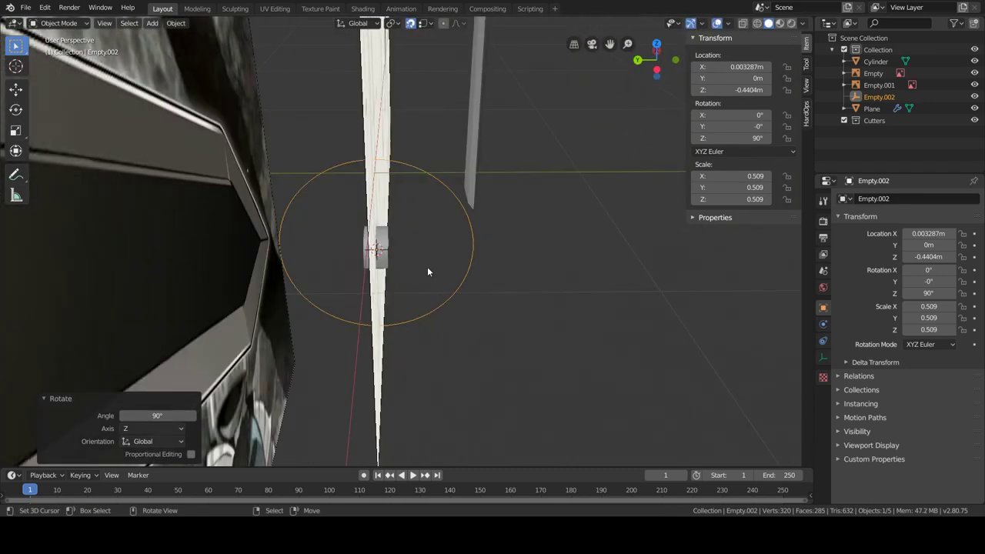
{"action": "key", "text": "grave"}
{"action": "mouse_move", "coordinate": [587, 241]}
{"action": "middle_mouse_down"}
{"action": "mouse_move", "coordinate": [458, 225]}
{"action": "mouse_move", "coordinate": [492, 129]}
{"action": "middle_mouse_up"}
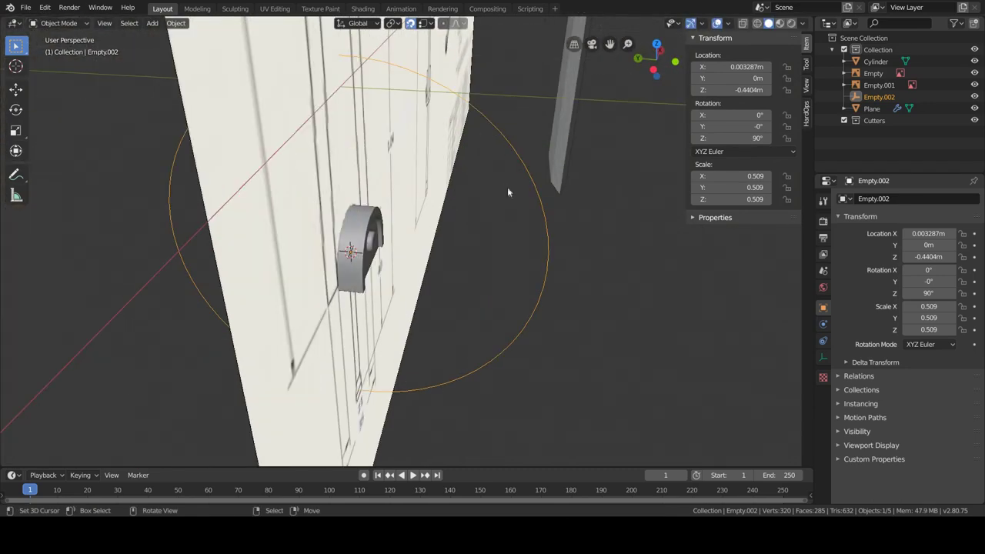
{"action": "key", "text": "Delete"}
Step: Try a mesh Circle at the guard, delete it, and add a Bezier circle instead
{"action": "key", "text": "shift+a"}
{"action": "left_click", "coordinate": [626, 149]}
{"action": "mouse_move", "coordinate": [584, 231]}
{"action": "middle_mouse_down"}
{"action": "mouse_move", "coordinate": [468, 292]}
{"action": "mouse_move", "coordinate": [476, 290]}
{"action": "middle_mouse_up"}
{"action": "key", "text": "Delete"}
{"action": "key", "text": "shift+a"}
{"action": "left_click", "coordinate": [538, 310]}
Step: Shrink the Bezier circle ring and rotate it 90 degrees upright
{"action": "key", "text": "s"}
{"action": "key", "text": "Return"}
{"action": "key", "text": "r"}
{"action": "key", "text": "z"}
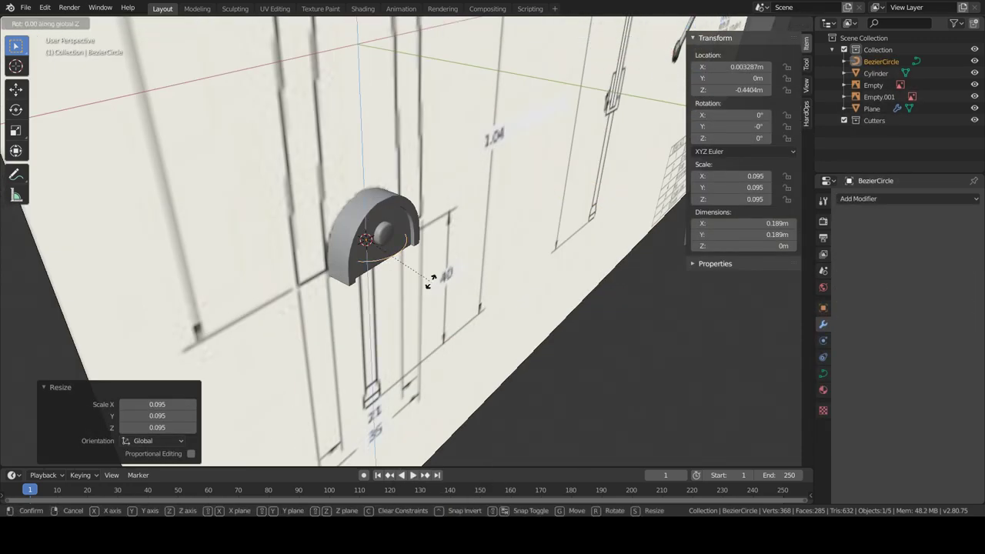
{"action": "type", "text": "90"}
{"action": "key", "text": "Return"}
{"action": "scroll", "coordinate": [408, 283], "scroll_direction": "up", "scroll_amount": 4}
{"action": "key", "text": "s"}
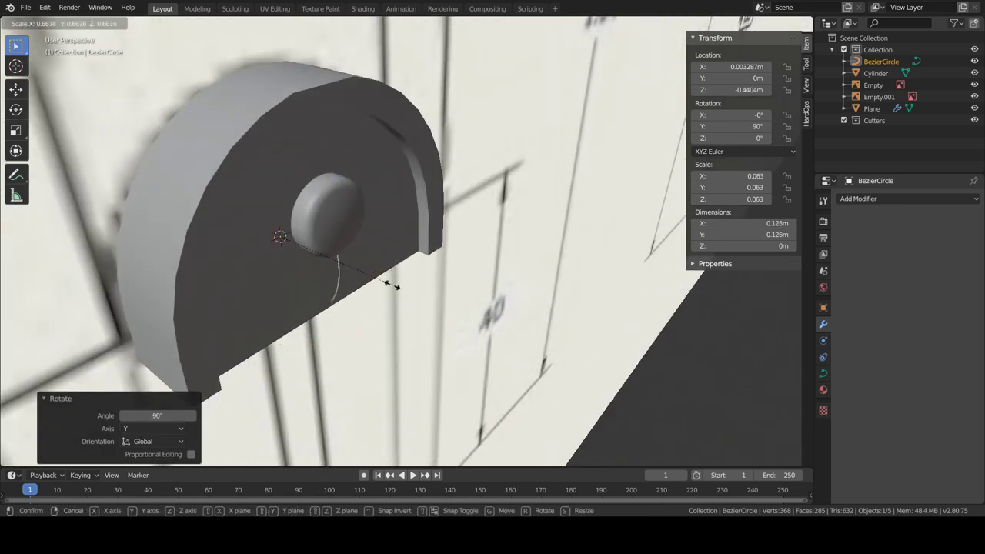
Step: Move the ring beside the pin and give the curve a round bevel thickness
{"action": "left_click", "coordinate": [379, 271]}
{"action": "mouse_move", "coordinate": [380, 271]}
{"action": "middle_mouse_down"}
{"action": "mouse_move", "coordinate": [398, 284]}
{"action": "mouse_move", "coordinate": [392, 316]}
{"action": "middle_mouse_up"}
{"action": "left_click", "coordinate": [422, 280]}
{"action": "key", "text": "g"}
{"action": "key", "text": "y"}
{"action": "left_click", "coordinate": [389, 284]}
{"action": "left_click", "coordinate": [442, 324]}
{"action": "key", "text": "q"}
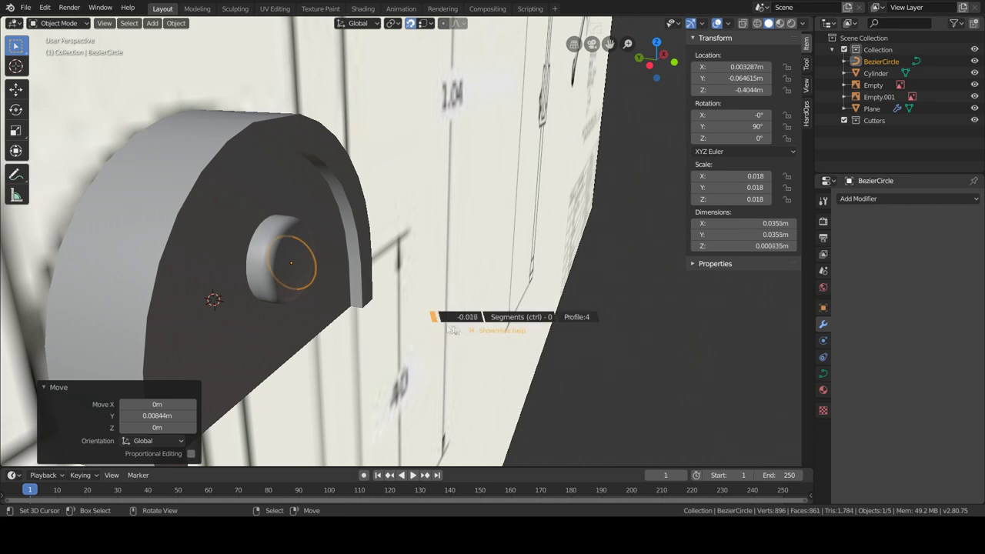
{"action": "left_click", "coordinate": [544, 337]}
{"action": "middle_click_drag", "start_coordinate": [543, 337], "coordinate": [446, 337]}
Step: Duplicate the ring, turn the copy 90 degrees about Z and move it to interlock
{"action": "key", "text": "shift+d"}
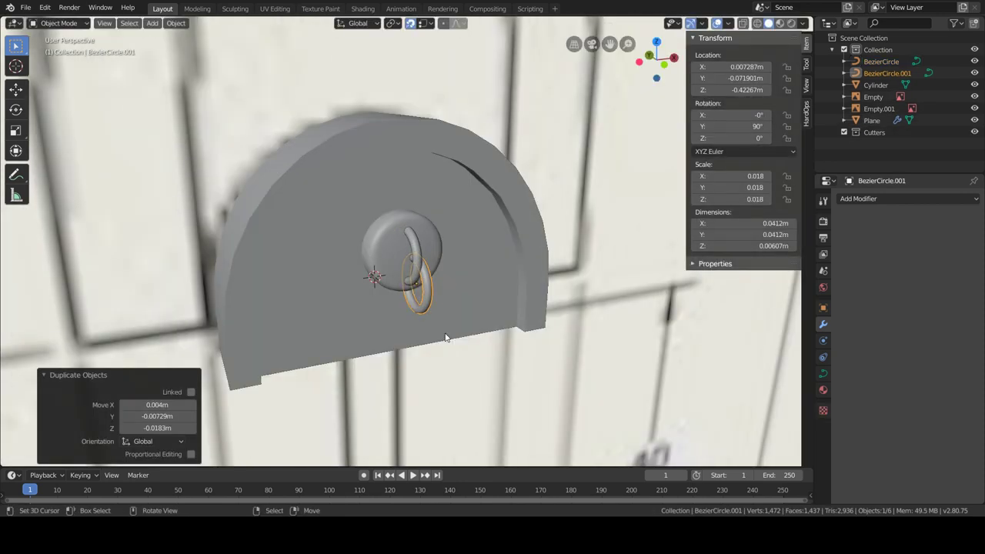
{"action": "key", "text": "x"}
{"action": "key", "text": "y"}
{"action": "left_click", "coordinate": [545, 360]}
{"action": "type", "text": "90"}
{"action": "key", "text": "Return"}
{"action": "key", "text": "g"}
{"action": "key", "text": "z"}
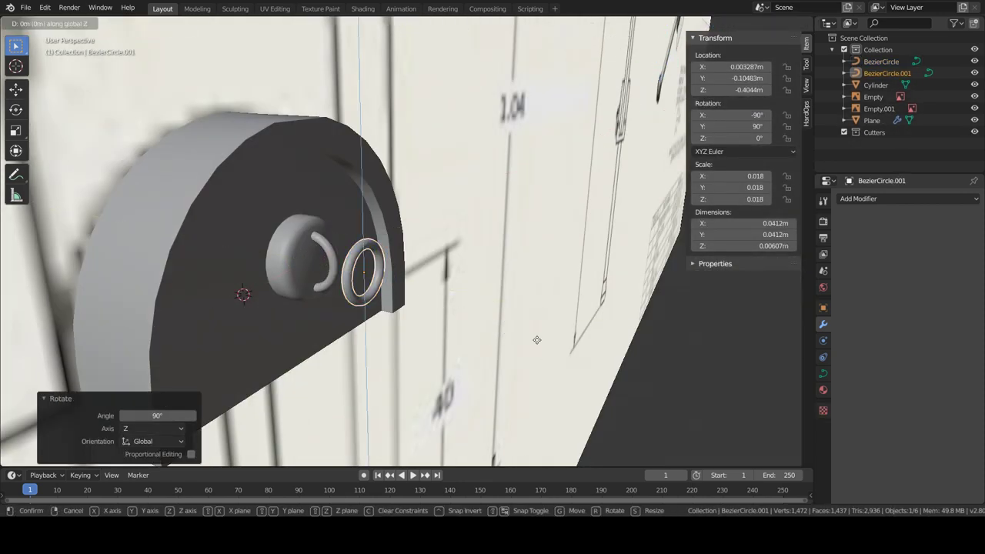
{"action": "left_click", "coordinate": [487, 359]}
{"action": "key", "text": "g"}
{"action": "key", "text": "z"}
{"action": "left_click", "coordinate": [476, 429]}
{"action": "mouse_move", "coordinate": [476, 429]}
{"action": "middle_mouse_down"}
{"action": "mouse_move", "coordinate": [492, 323]}
{"action": "mouse_move", "coordinate": [547, 264]}
{"action": "middle_mouse_up"}
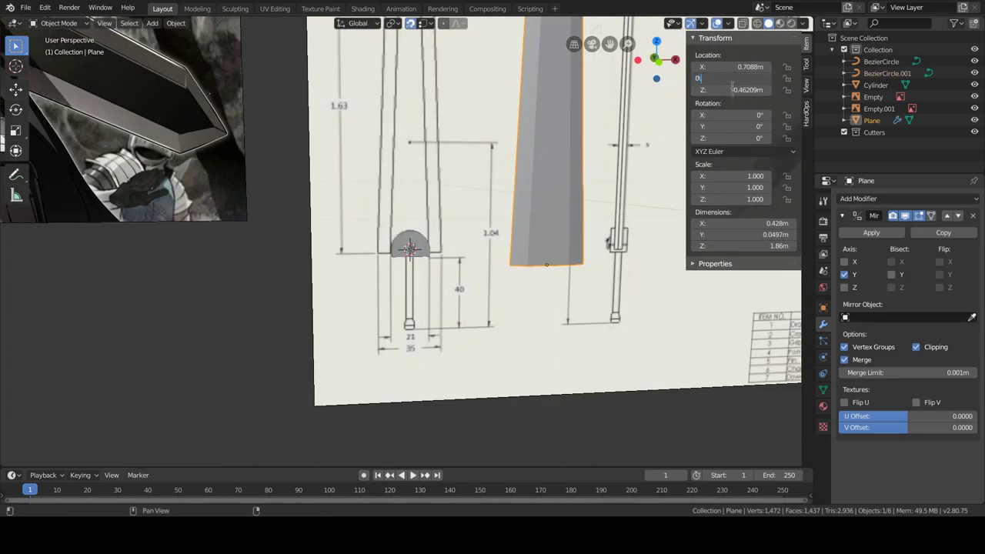
Step: Set the blade's Y location to 0 and move it into place on the drawing
{"action": "left_click", "coordinate": [732, 90]}
{"action": "key", "text": "KP_1"}
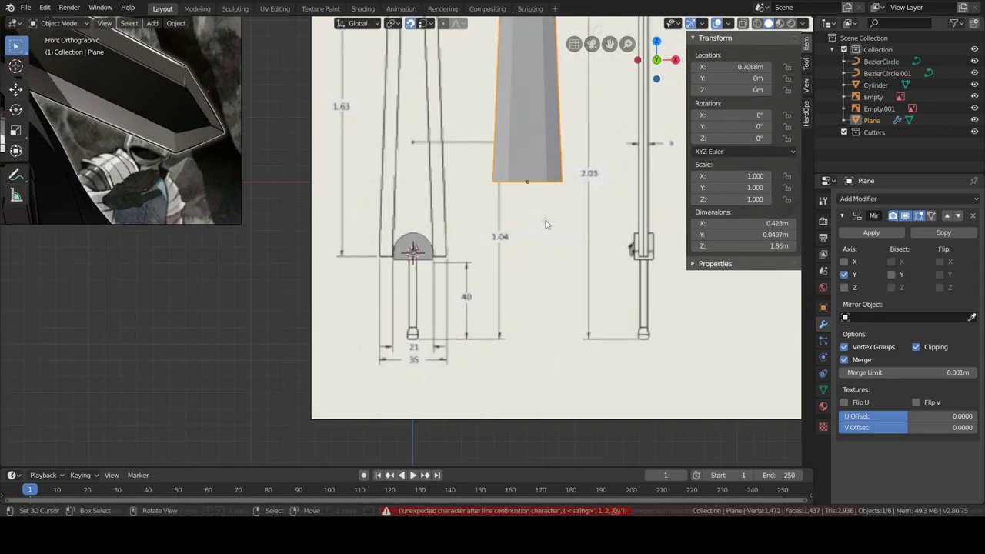
{"action": "key", "text": "g"}
{"action": "left_click", "coordinate": [441, 329]}
{"action": "mouse_move", "coordinate": [441, 330]}
{"action": "middle_mouse_down"}
{"action": "mouse_move", "coordinate": [454, 344]}
{"action": "mouse_move", "coordinate": [346, 231]}
{"action": "middle_mouse_up"}
{"action": "scroll", "coordinate": [346, 231], "scroll_direction": "up", "scroll_amount": 3}
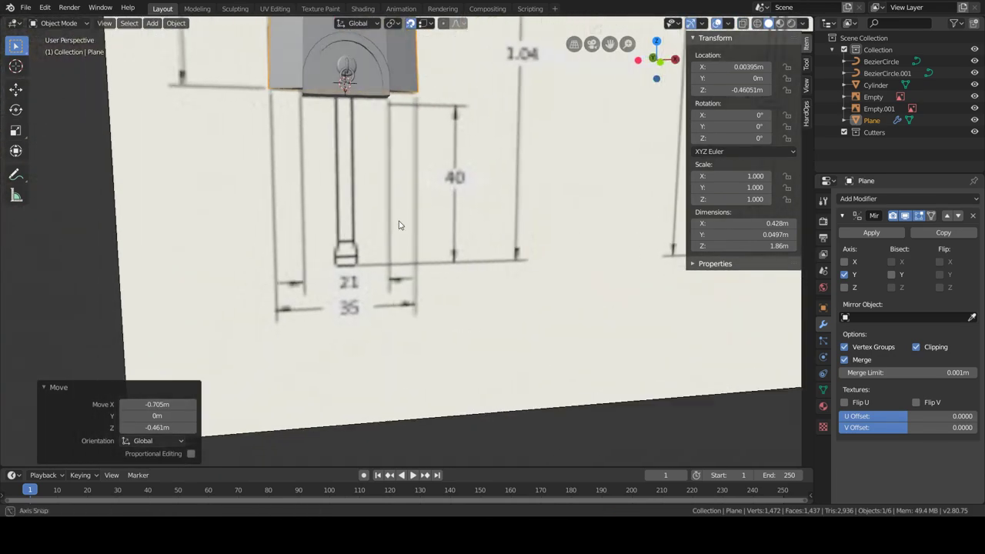
Step: Add a cylinder and scale it into a thin 0.456 m grip below the guard
{"action": "key", "text": "shift+a"}
{"action": "left_click", "coordinate": [435, 277]}
{"action": "key", "text": "s"}
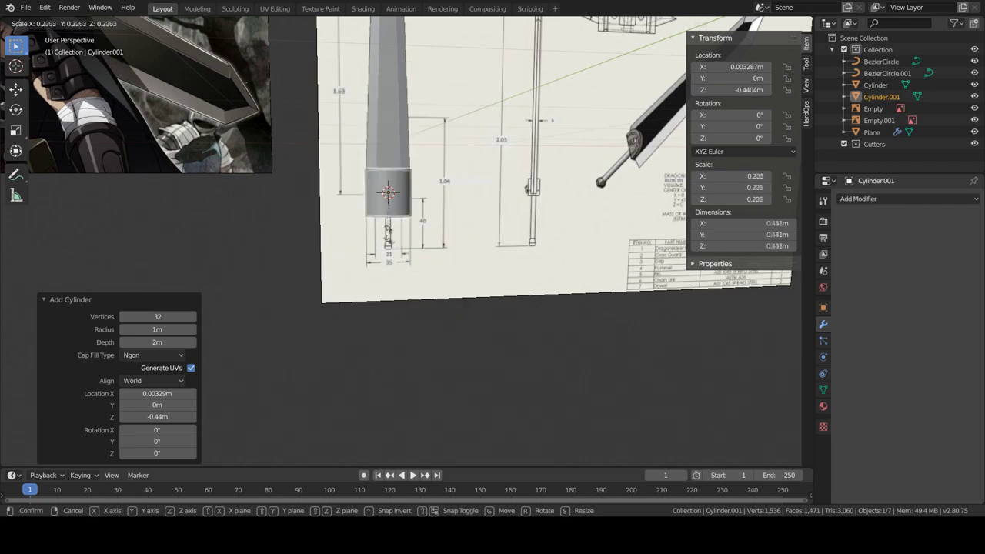
{"action": "key", "text": "Return"}
{"action": "key", "text": "s"}
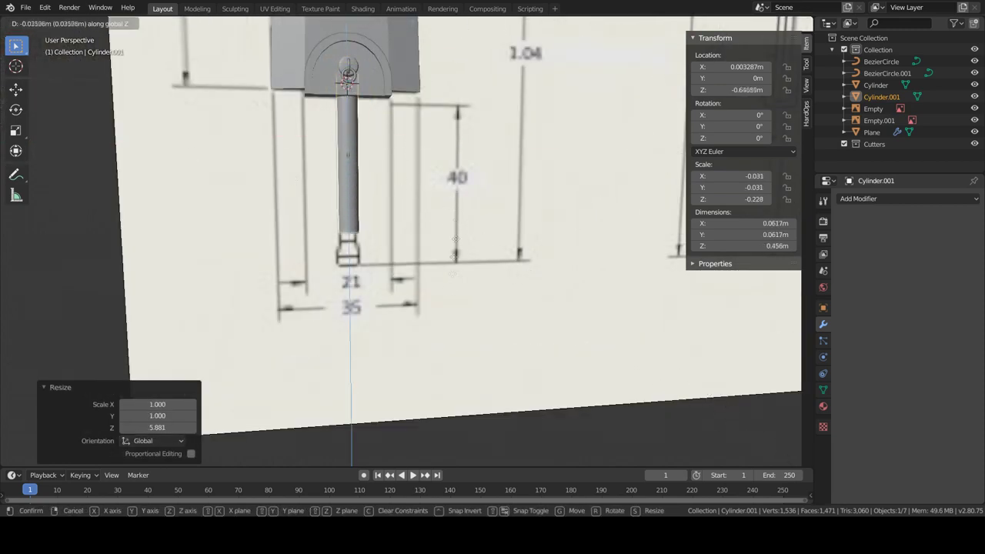
{"action": "left_click", "coordinate": [458, 197]}
{"action": "scroll", "coordinate": [457, 196], "scroll_direction": "down", "scroll_amount": 3}
{"action": "scroll", "coordinate": [231, 192], "scroll_direction": "up", "scroll_amount": 2}
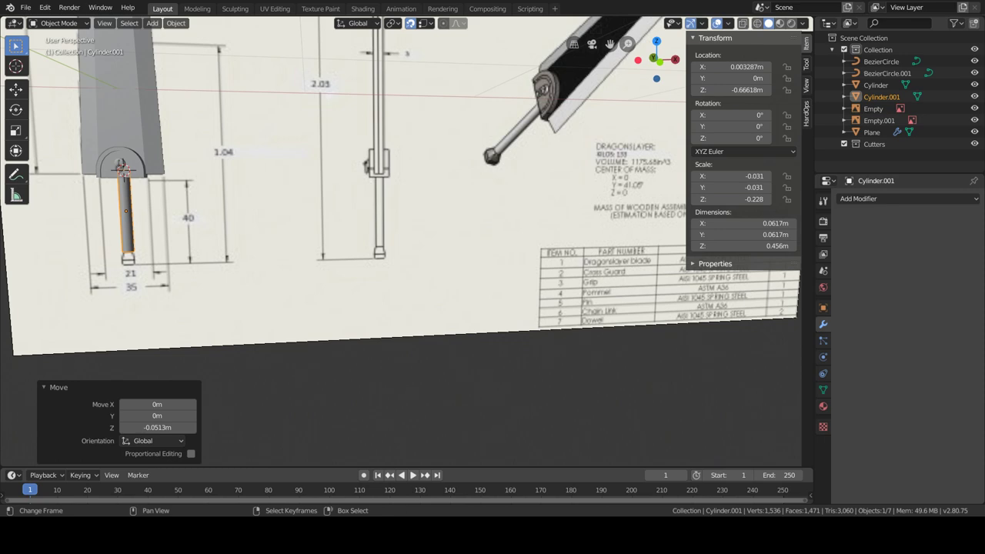
{"action": "scroll", "coordinate": [346, 231], "scroll_direction": "down", "scroll_amount": 3}
{"action": "scroll", "coordinate": [347, 231], "scroll_direction": "up", "scroll_amount": 3}
Step: Add a cube and shrink it to 0.0665 m at the grip's lower end
{"action": "key", "text": "shift+a"}
{"action": "left_click", "coordinate": [400, 282]}
{"action": "key", "text": "g"}
{"action": "key", "text": "z"}
{"action": "left_click", "coordinate": [413, 388]}
{"action": "scroll", "coordinate": [413, 388], "scroll_direction": "down", "scroll_amount": 5}
{"action": "key", "text": "s"}
{"action": "left_click", "coordinate": [366, 213]}
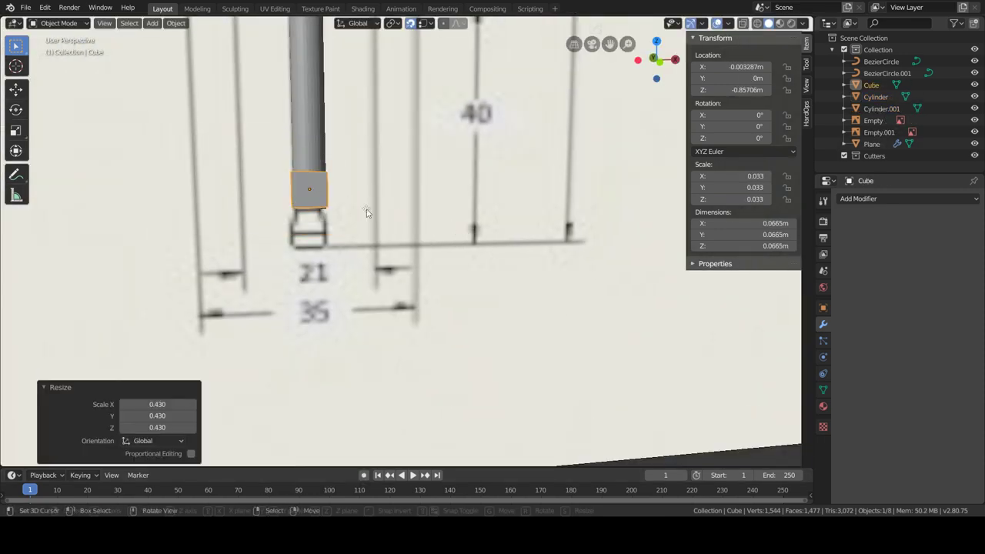
Step: Finish shrinking the cube and enter Edit Mode in front X-ray view
{"action": "left_click", "coordinate": [352, 250]}
{"action": "key", "text": "z"}
{"action": "left_click", "coordinate": [501, 249]}
{"action": "key", "text": "KP_1"}
{"action": "key", "text": "Tab"}
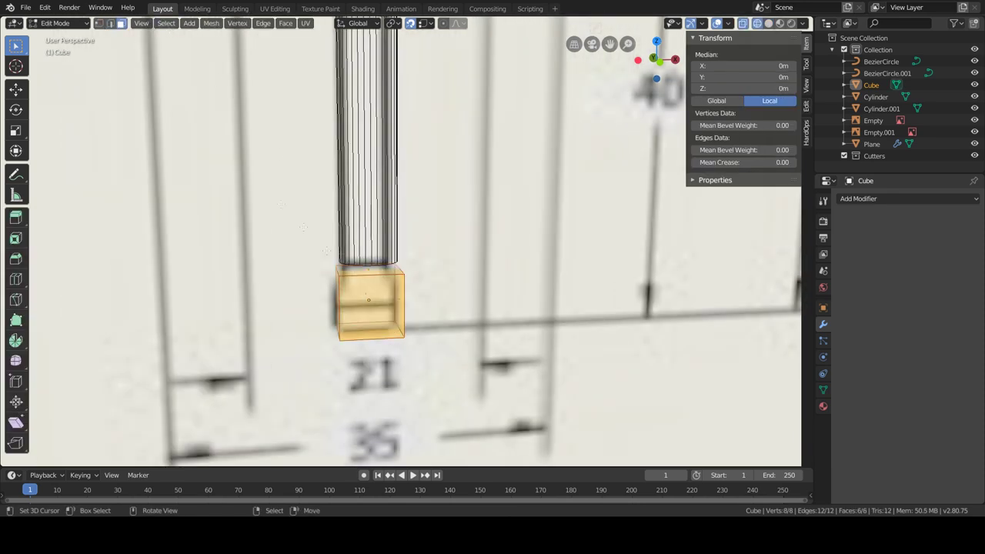
Step: Move and widen the cube's vertices, then extrude the face to extend the pommel
{"action": "scroll", "coordinate": [361, 271], "scroll_direction": "down", "scroll_amount": 1}
{"action": "key", "text": "g"}
{"action": "key", "text": "z"}
{"action": "left_click", "coordinate": [568, 352]}
{"action": "key", "text": "s"}
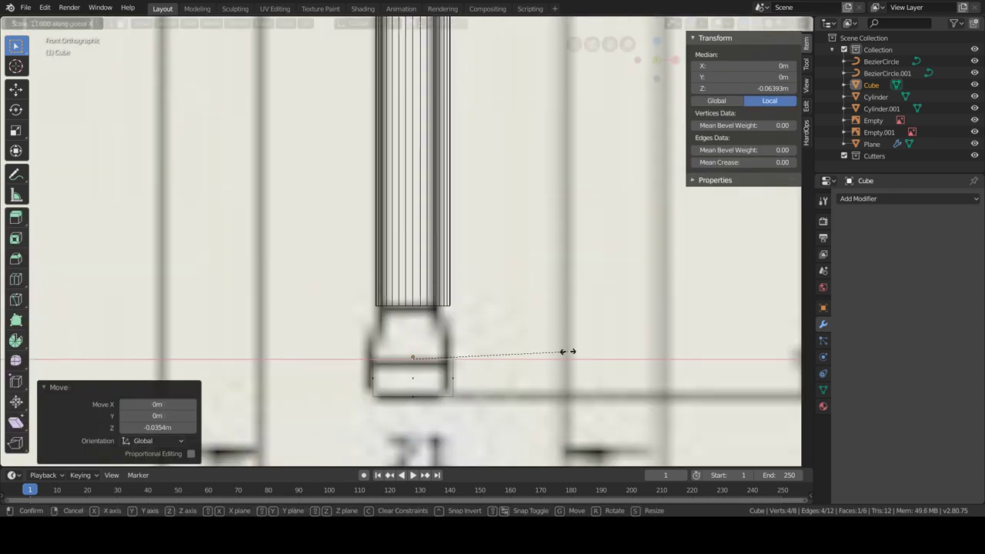
{"action": "left_click", "coordinate": [599, 348]}
{"action": "key", "text": "e"}
{"action": "left_click", "coordinate": [582, 315]}
{"action": "scroll", "coordinate": [582, 315], "scroll_direction": "down", "scroll_amount": 3}
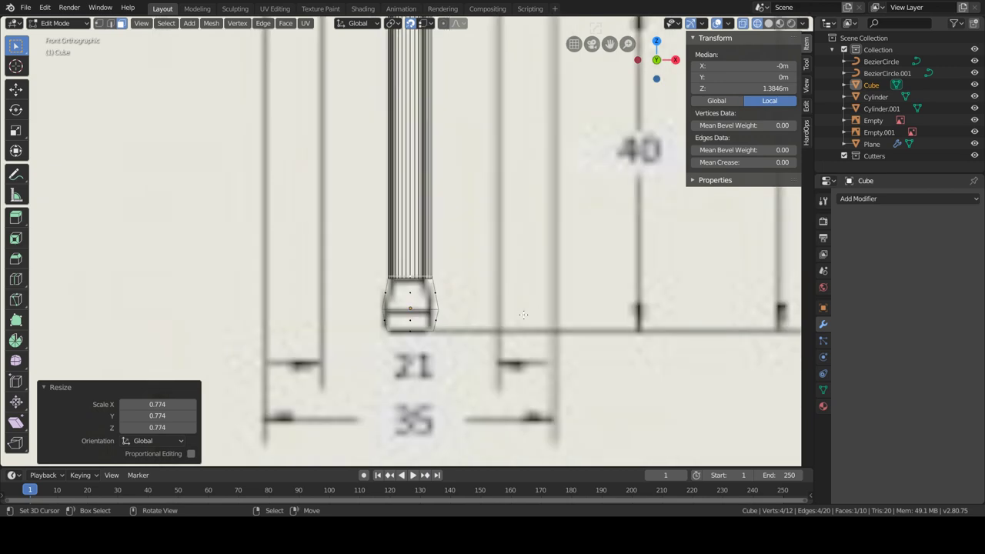
{"action": "key", "text": "Tab"}
Step: Switch back to solid shading and frame the view on the pommel
{"action": "middle_click_drag", "start_coordinate": [583, 314], "coordinate": [493, 359]}
{"action": "left_click", "coordinate": [379, 308]}
{"action": "key", "text": "z"}
{"action": "left_click", "coordinate": [411, 314]}
{"action": "left_click", "coordinate": [362, 339]}
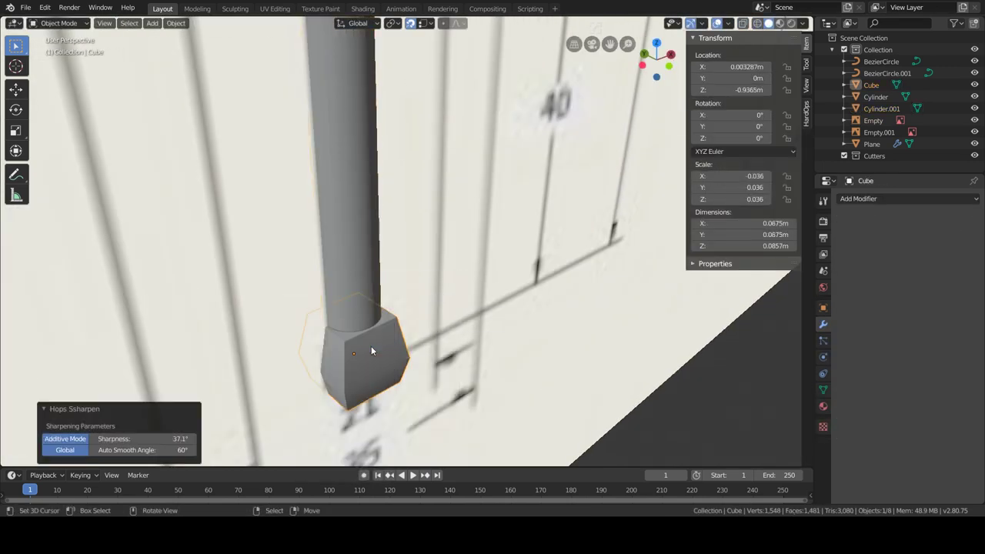
{"action": "key", "text": "KP_Decimal"}
{"action": "key", "text": "Tab"}
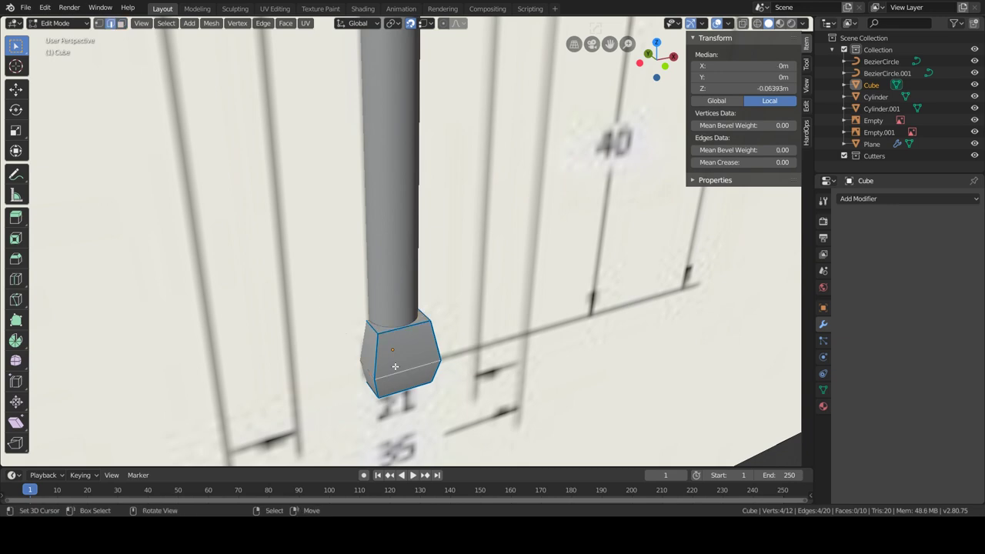
{"action": "key", "text": "Tab"}
{"action": "scroll", "coordinate": [394, 366], "scroll_direction": "down", "scroll_amount": 2}
Step: Fuse the pommel onto the grip with a Hard Ops Boolean and apply it
{"action": "left_click", "coordinate": [385, 292], "text": "shift"}
{"action": "key", "text": "q"}
{"action": "left_click", "coordinate": [437, 378]}
{"action": "scroll", "coordinate": [412, 272], "scroll_direction": "down", "scroll_amount": 2}
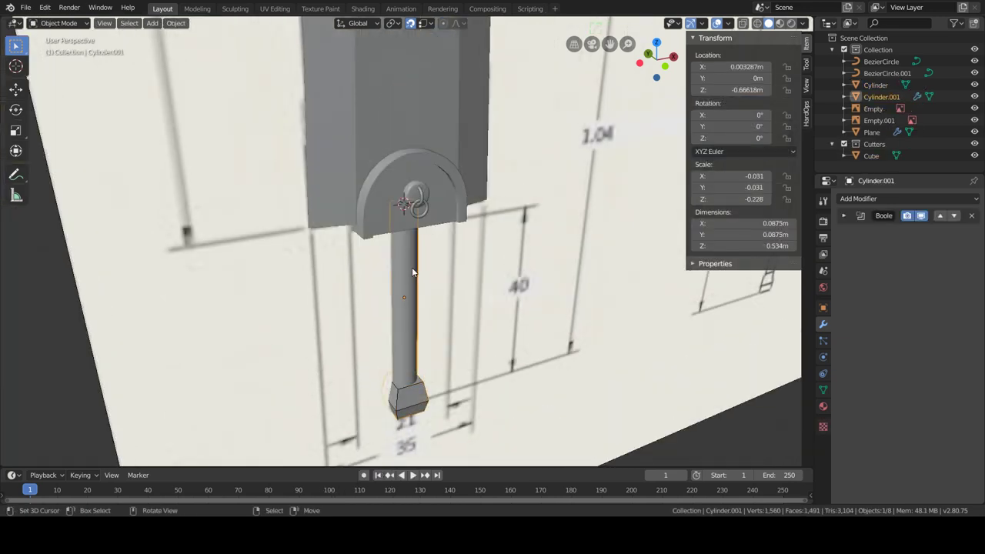
{"action": "scroll", "coordinate": [411, 273], "scroll_direction": "up", "scroll_amount": 3}
{"action": "key", "text": "q"}
{"action": "left_click", "coordinate": [454, 231]}
{"action": "scroll", "coordinate": [407, 269], "scroll_direction": "down", "scroll_amount": 2}
{"action": "scroll", "coordinate": [408, 269], "scroll_direction": "up", "scroll_amount": 2}
{"action": "key", "text": "ctrl+a"}
Step: Delete the leftover cube cutter object
{"action": "left_click", "coordinate": [414, 406]}
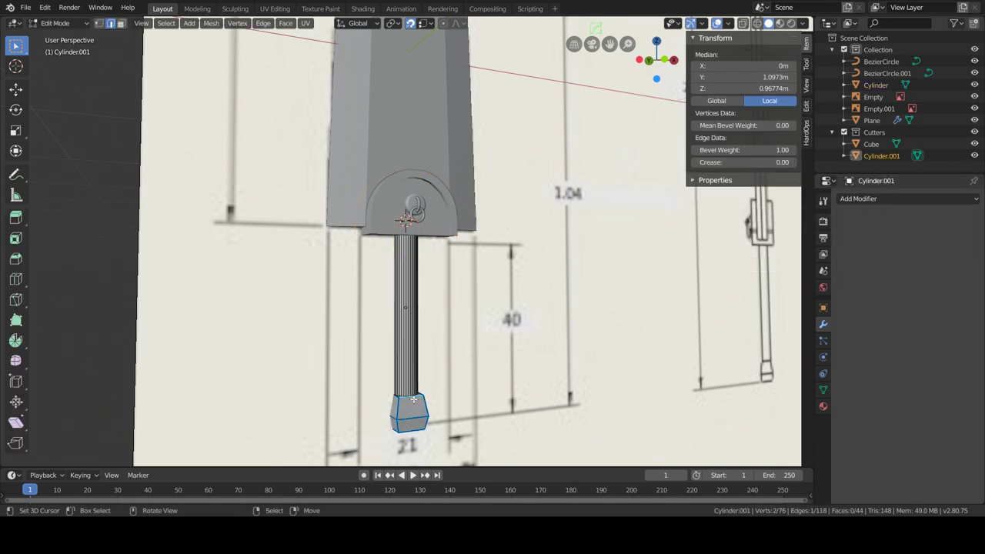
{"action": "scroll", "coordinate": [412, 385], "scroll_direction": "down", "scroll_amount": 2}
{"action": "left_click", "coordinate": [400, 337]}
{"action": "key", "text": "Delete"}
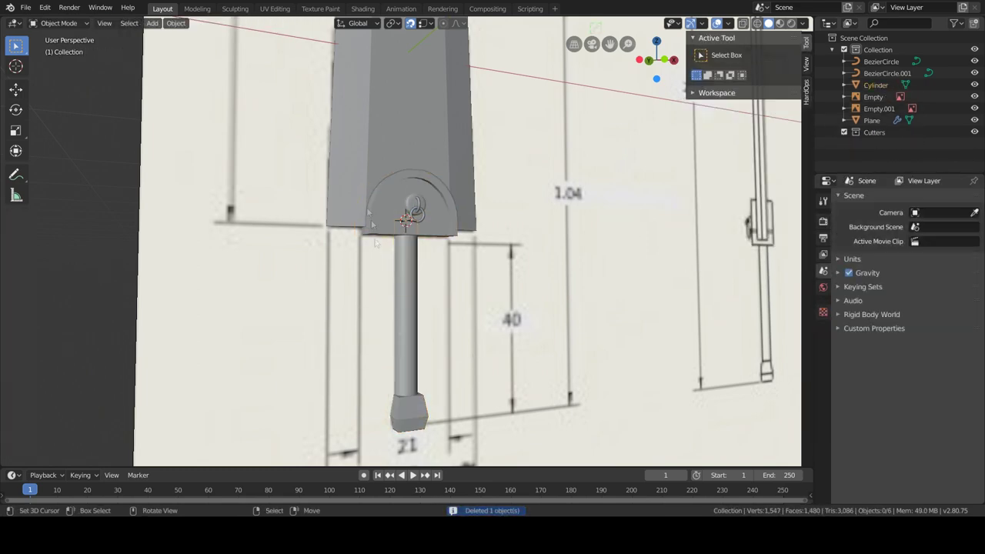
Step: Smooth the blade's shading with Hard Ops and inspect its geometry
{"action": "left_click", "coordinate": [374, 209]}
{"action": "scroll", "coordinate": [374, 209], "scroll_direction": "up", "scroll_amount": 3}
{"action": "scroll", "coordinate": [408, 139], "scroll_direction": "down", "scroll_amount": 3}
{"action": "key", "text": "q"}
{"action": "left_click", "coordinate": [408, 139]}
{"action": "key", "text": "Tab"}
{"action": "middle_click_drag", "start_coordinate": [407, 139], "coordinate": [135, 31]}
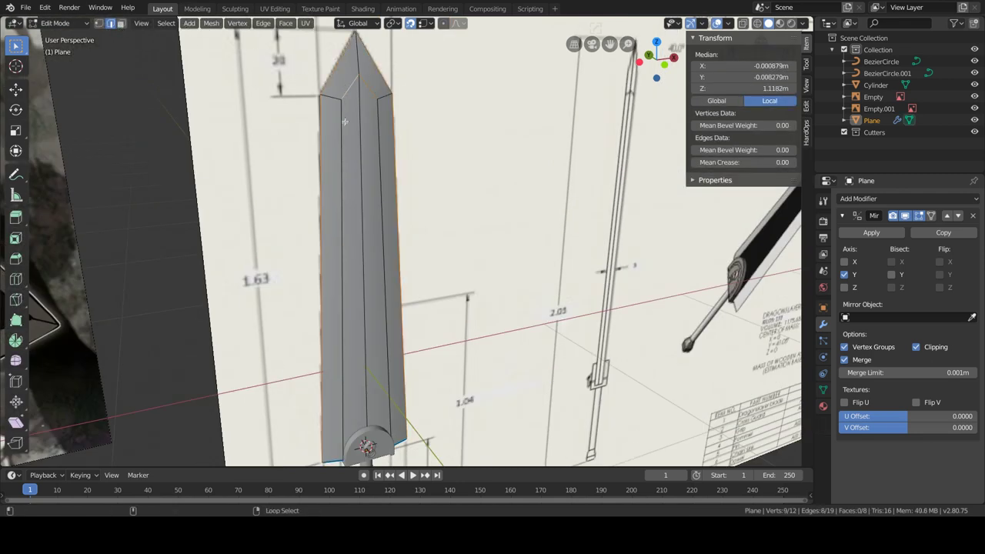
{"action": "key", "text": "q"}
{"action": "left_click", "coordinate": [368, 229]}
{"action": "middle_click_drag", "start_coordinate": [369, 318], "coordinate": [377, 240]}
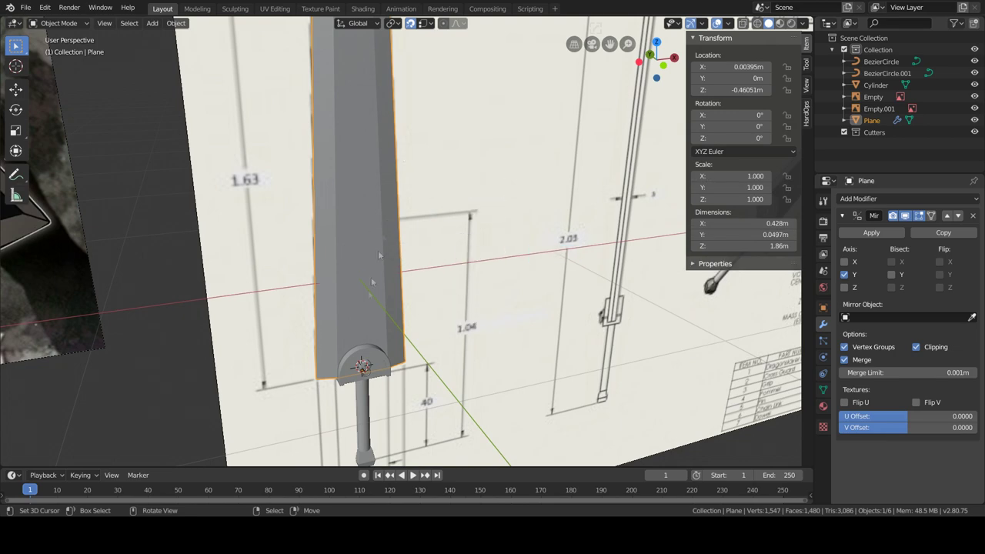
Step: Csharpen the blade with a 0.020-wide, 5-segment bevel, then delete the reference Empty
{"action": "key", "text": "q"}
{"action": "left_click", "coordinate": [403, 286]}
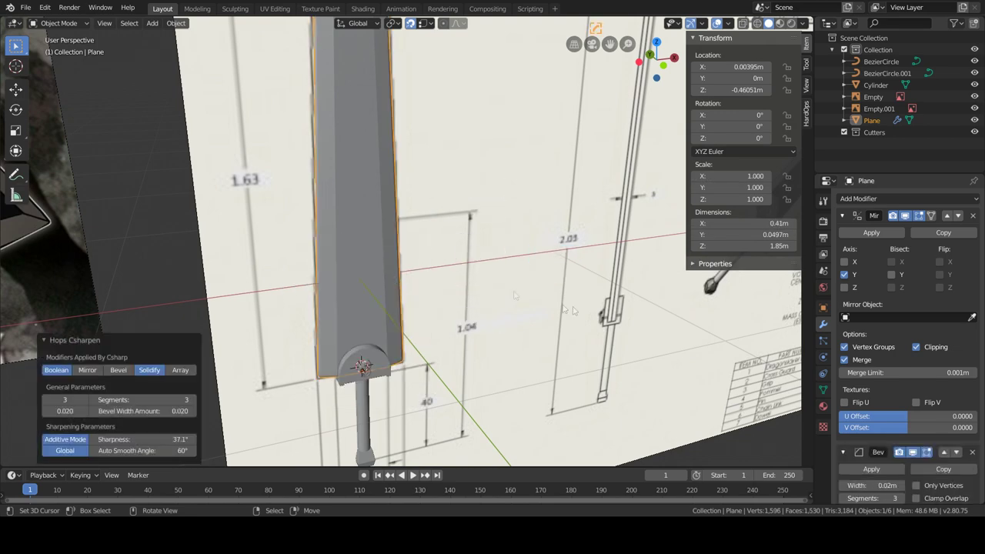
{"action": "scroll", "coordinate": [356, 274], "scroll_direction": "up", "scroll_amount": 5}
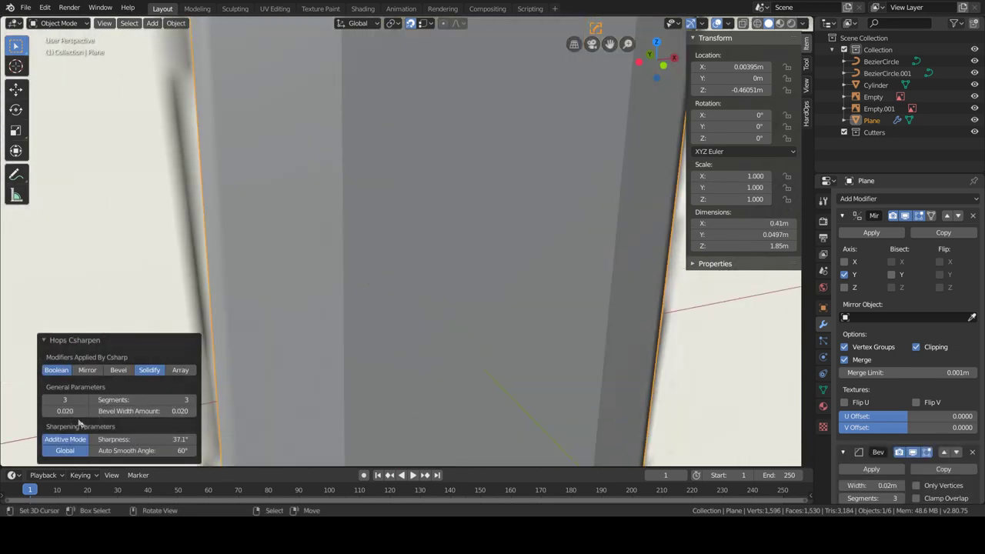
{"action": "key", "text": "BackSpace"}
{"action": "scroll", "coordinate": [423, 346], "scroll_direction": "down", "scroll_amount": 5}
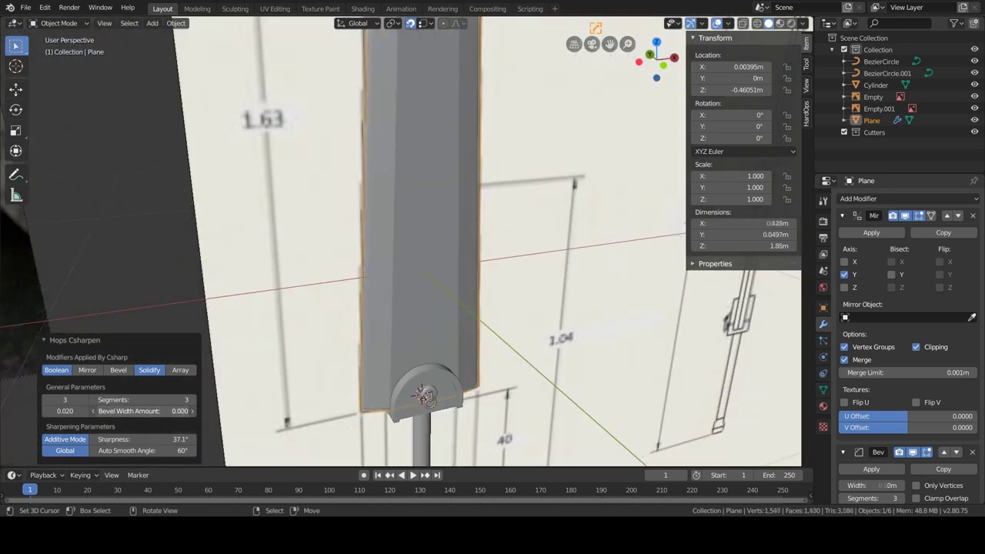
{"action": "left_click_drag", "start_coordinate": [192, 413], "coordinate": [95, 415]}
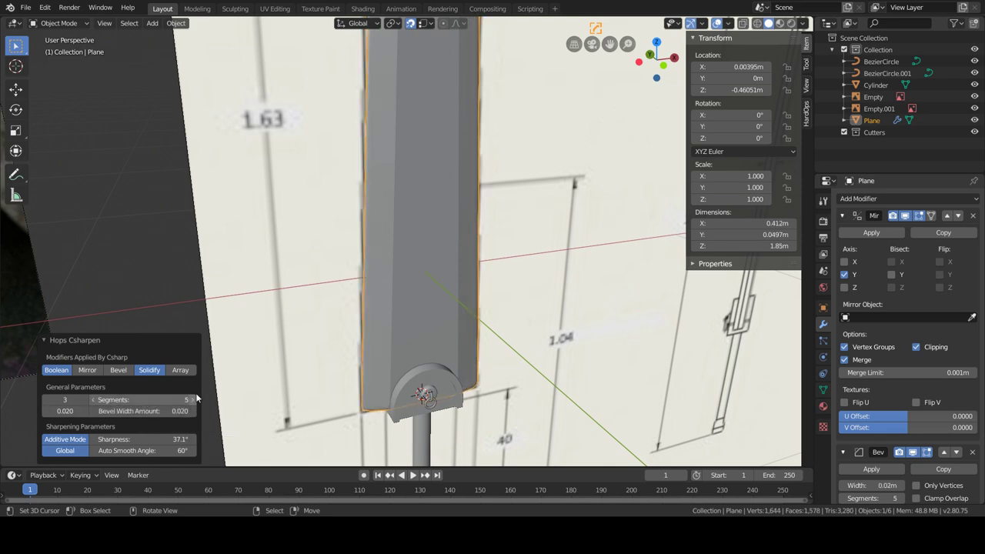
{"action": "scroll", "coordinate": [517, 165], "scroll_direction": "down", "scroll_amount": 5}
{"action": "left_click", "coordinate": [517, 165]}
{"action": "key", "text": "Delete"}
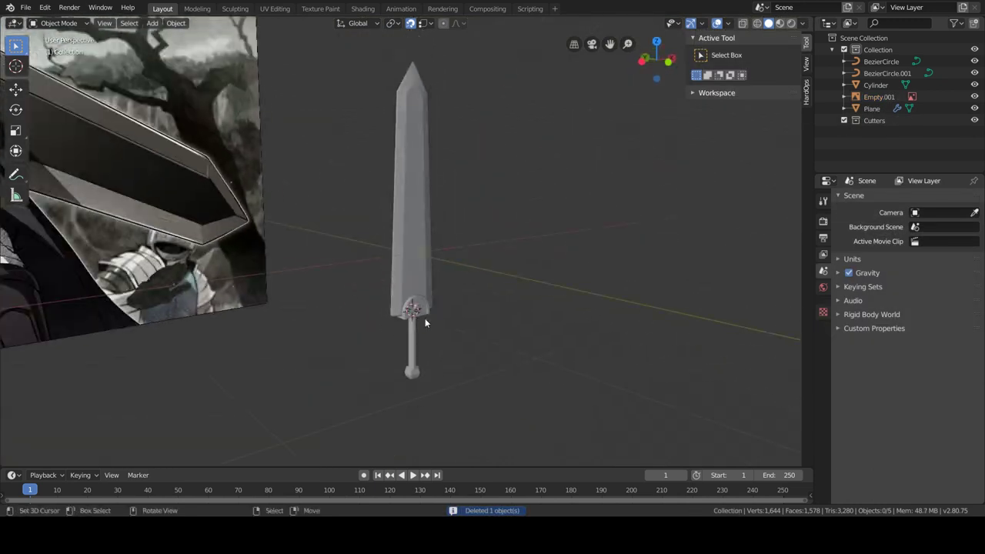
Step: Bevel the guard's sharp edges with a 3-segment bevel
{"action": "left_click", "coordinate": [406, 332]}
{"action": "key", "text": "q"}
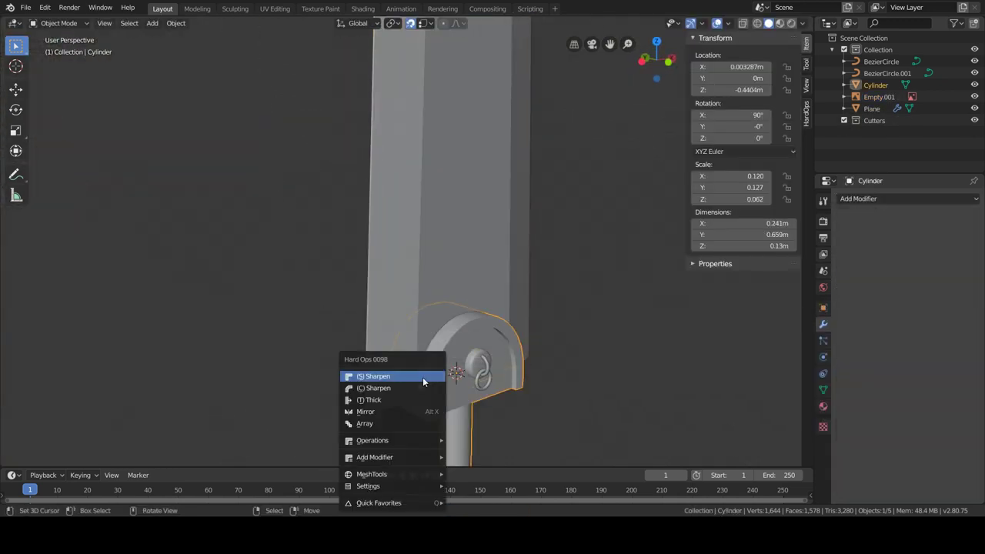
{"action": "left_click", "coordinate": [422, 377]}
{"action": "key", "text": "q"}
{"action": "left_click", "coordinate": [406, 387]}
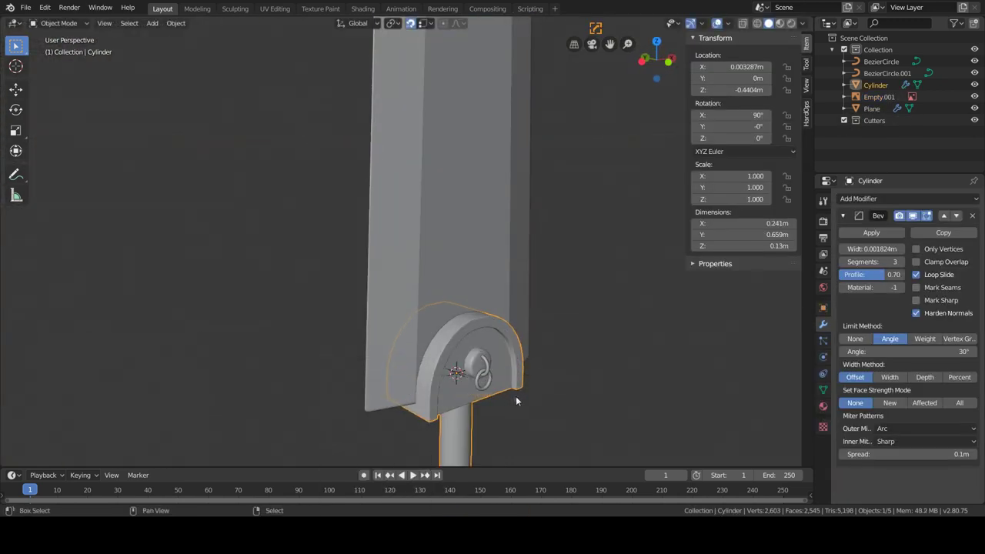
Step: Add a ground plane, scale it to 18.5 m, and lower it beneath the sword
{"action": "mouse_move", "coordinate": [455, 266]}
{"action": "middle_mouse_down"}
{"action": "mouse_move", "coordinate": [494, 275]}
{"action": "mouse_move", "coordinate": [448, 281]}
{"action": "middle_mouse_up"}
{"action": "key", "text": "shift+a"}
{"action": "key", "text": "s"}
{"action": "left_click", "coordinate": [618, 191]}
{"action": "key", "text": "z"}
{"action": "key", "text": "g"}
{"action": "key", "text": "z"}
{"action": "left_click", "coordinate": [507, 269]}
Step: Select the floor plane and switch to the Shading workspace
{"action": "scroll", "coordinate": [500, 224], "scroll_direction": "down", "scroll_amount": 5}
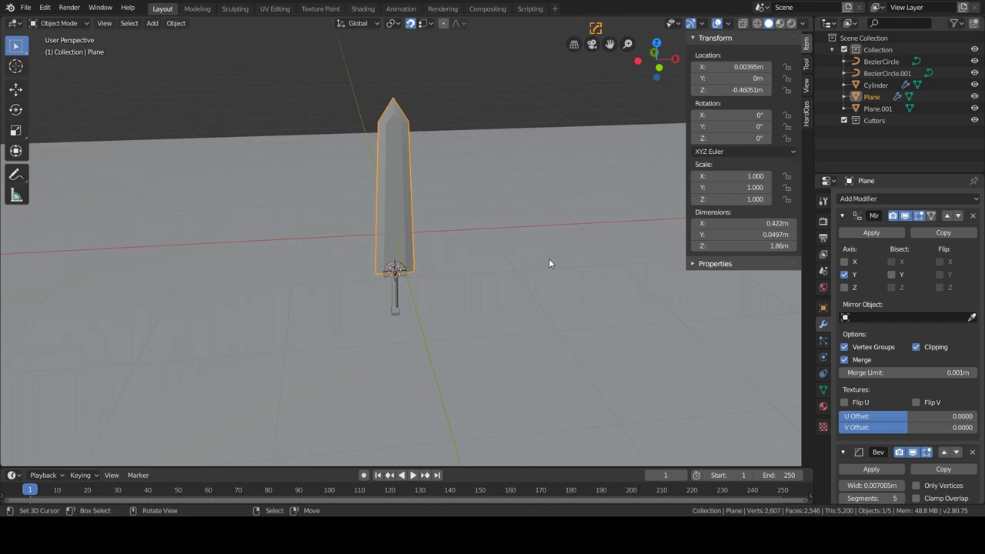
{"action": "left_click", "coordinate": [549, 259]}
{"action": "left_click", "coordinate": [362, 8]}
{"action": "scroll", "coordinate": [492, 228], "scroll_direction": "up", "scroll_amount": 5}
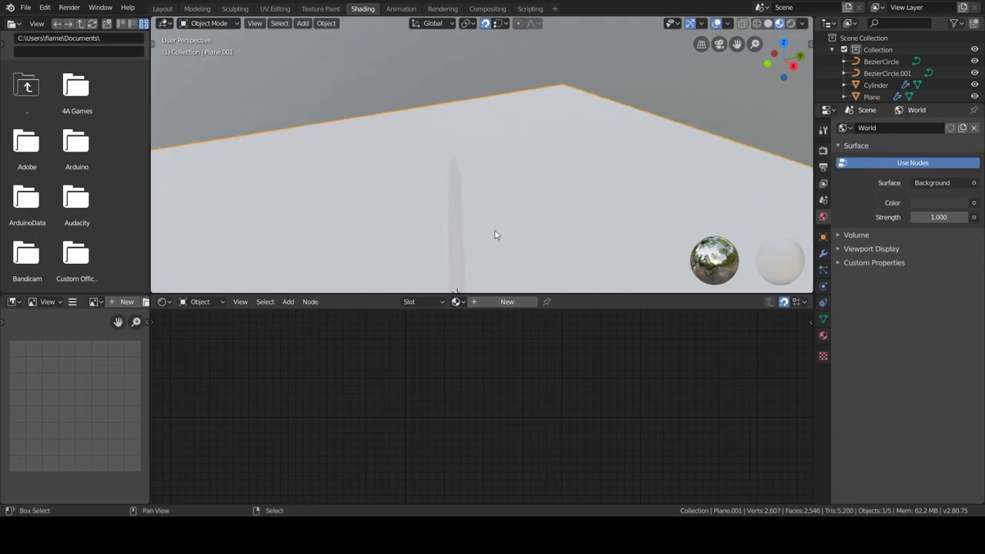